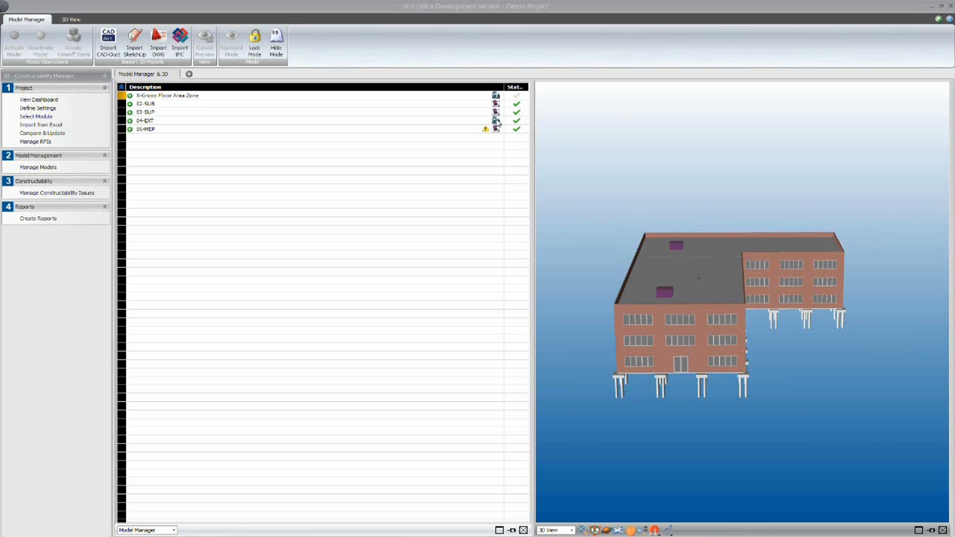
- Show the versions of the 02-SUB model and go to the management of constructability issues
left_click(134, 104)
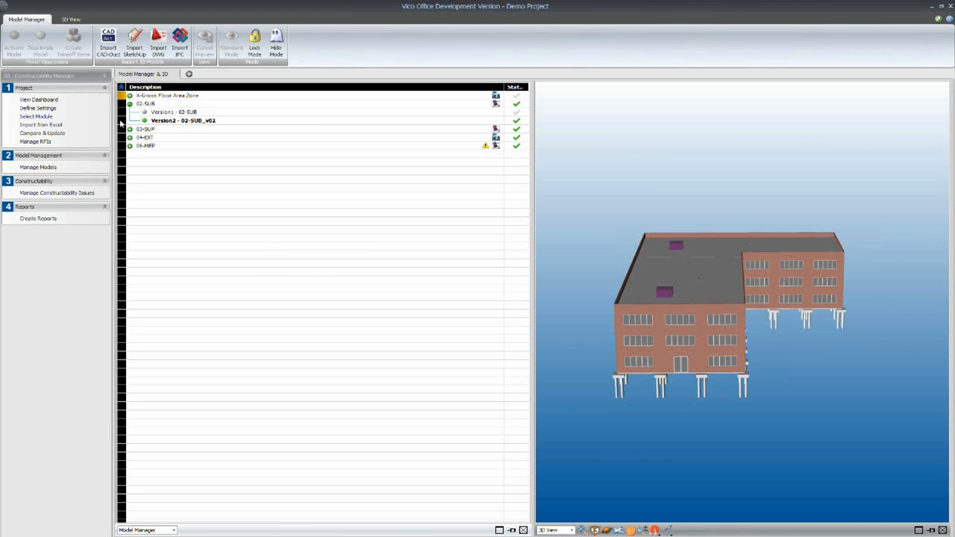
left_click(47, 193)
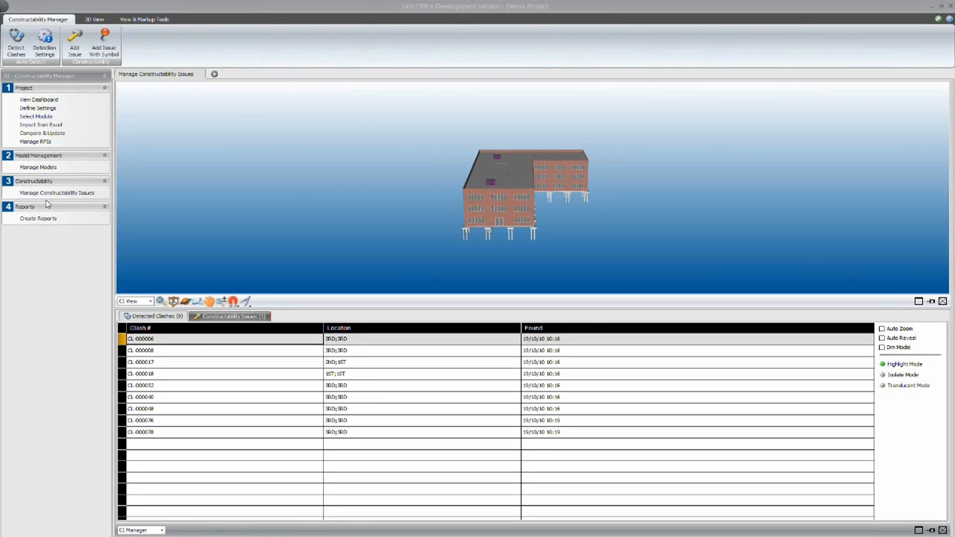
- Review the Columns and Beams v MEP clash detection settings, including the selectable element types, and close them without changes
left_click(43, 48)
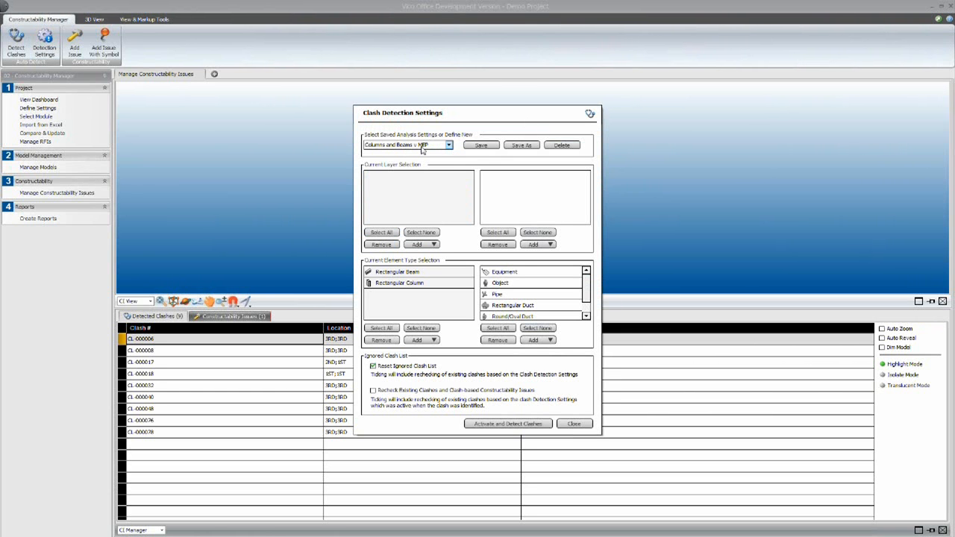
left_click(431, 341)
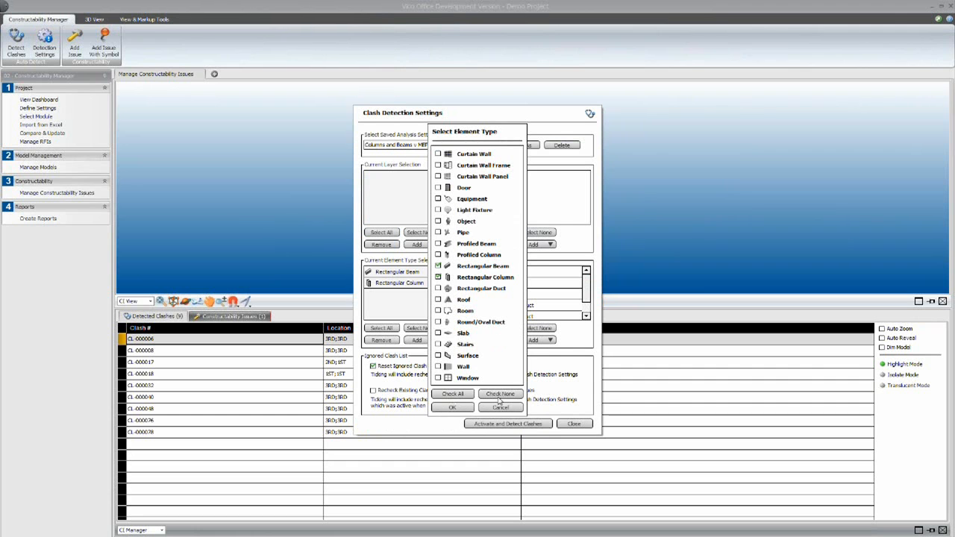
left_click(501, 408)
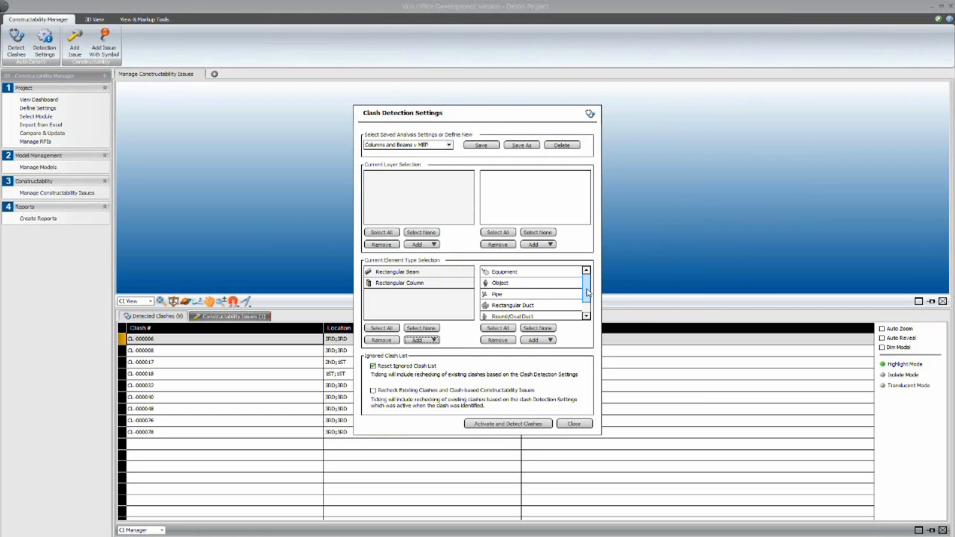
mouse_move(588, 285)
left_mouse_down()
mouse_move(588, 297)
mouse_move(589, 279)
left_mouse_up()
left_click(574, 424)
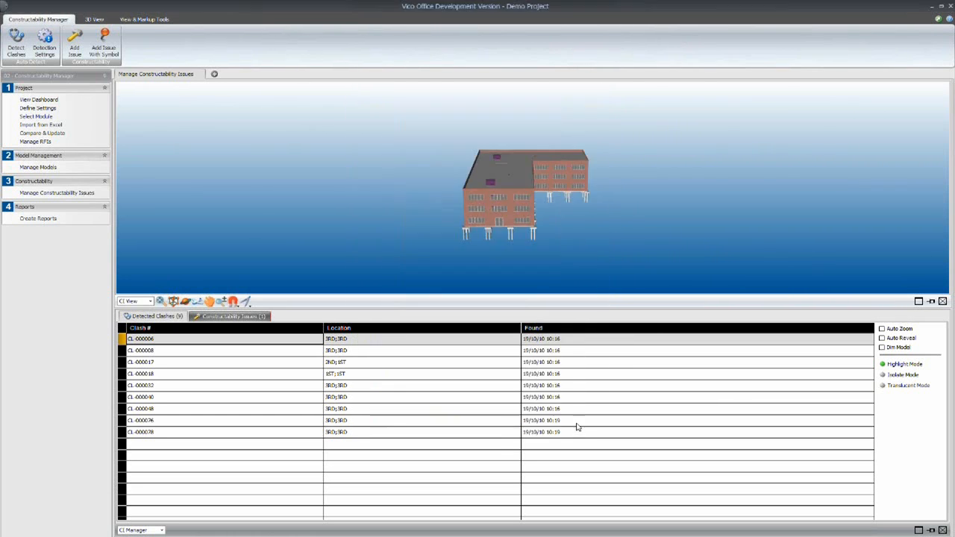
- Add the ElementType column to the detected clashes list, between Location and Found
left_click(186, 301)
left_click_drag(488, 259, 532, 230)
scroll(532, 230, "up", 2)
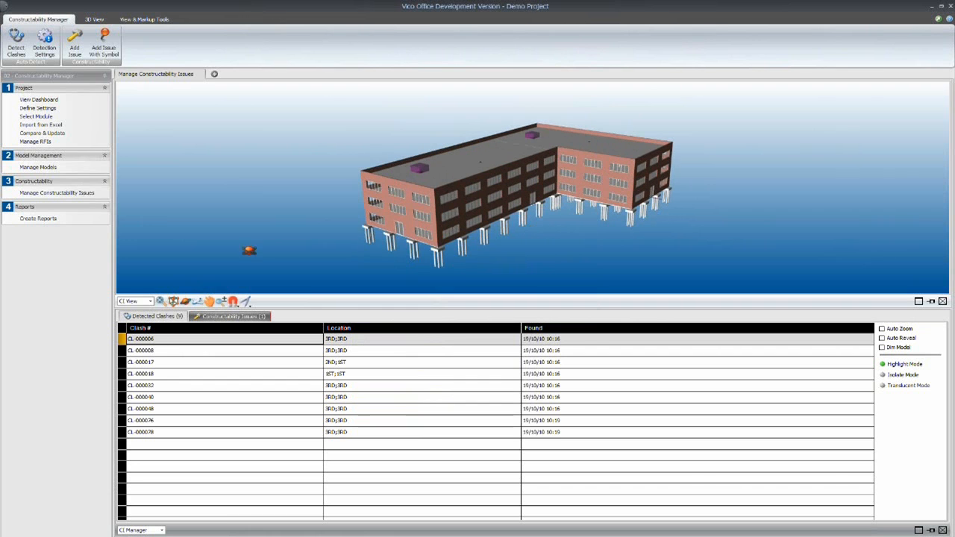
right_click(580, 328)
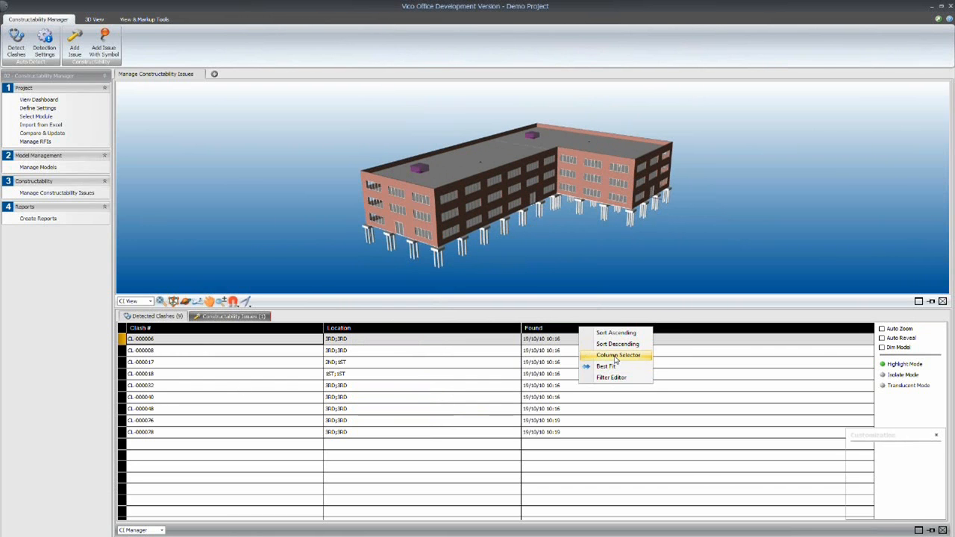
left_click(618, 355)
left_click_drag(867, 447, 635, 328)
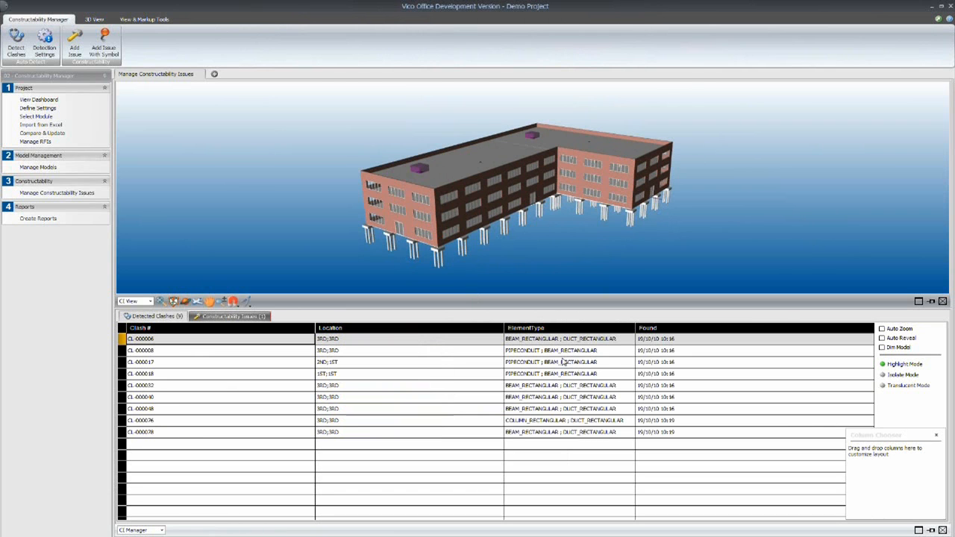
left_click(936, 435)
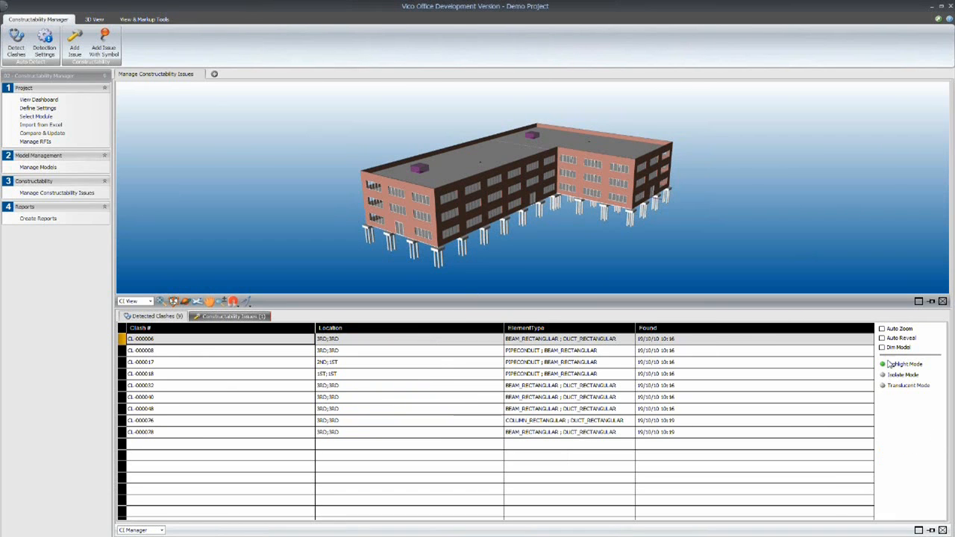
- View clash CL-000017 in Isolate Mode and return to Highlight Mode
left_click(146, 362)
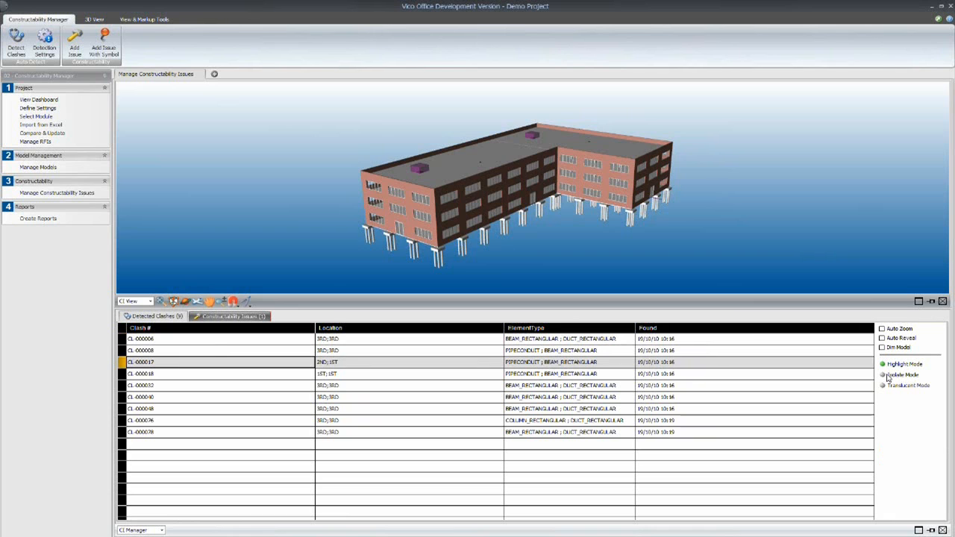
left_click(883, 375)
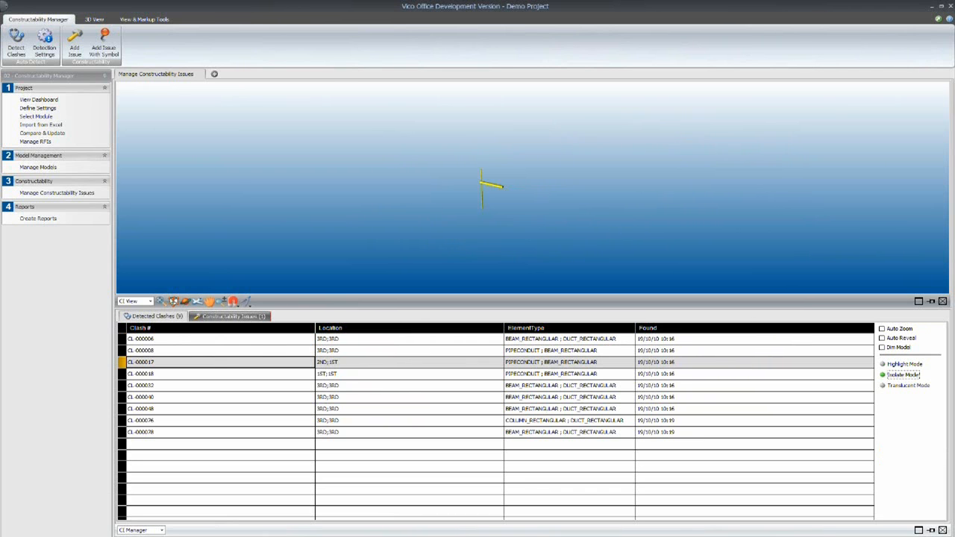
left_click(883, 364)
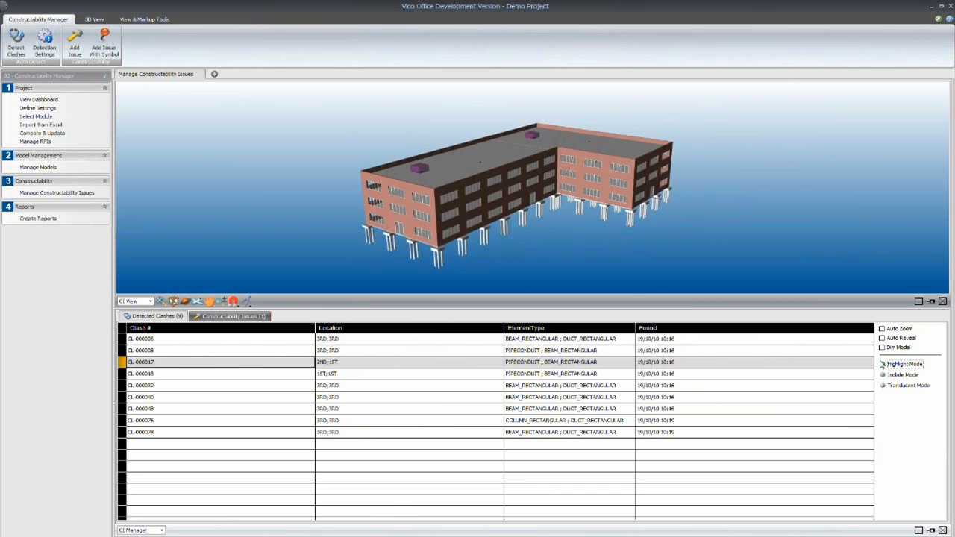
- Turn on Auto Reveal and inspect clashes CL-000018, CL-000032 and CL-000040 with the options available for handling a clash
left_click(882, 338)
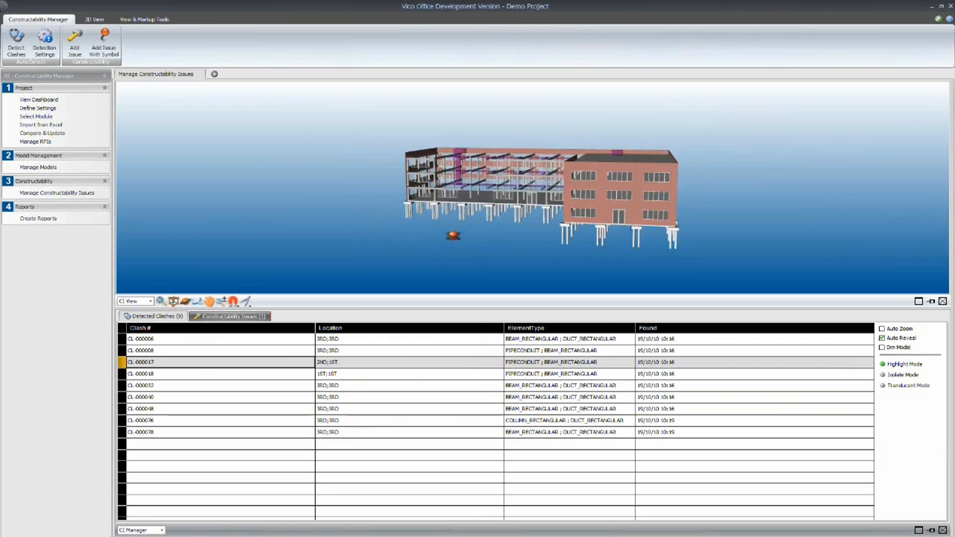
left_click(179, 377)
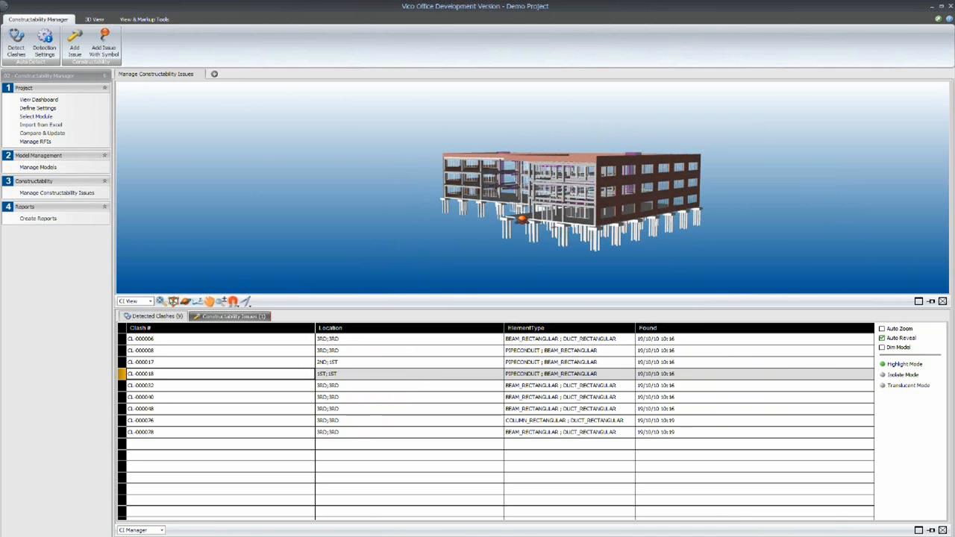
left_click(174, 388)
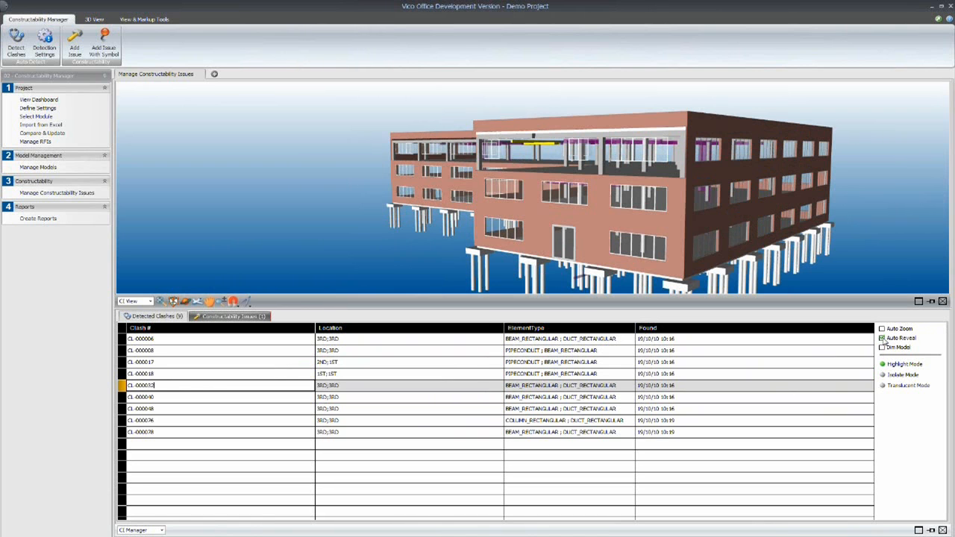
right_click(148, 403)
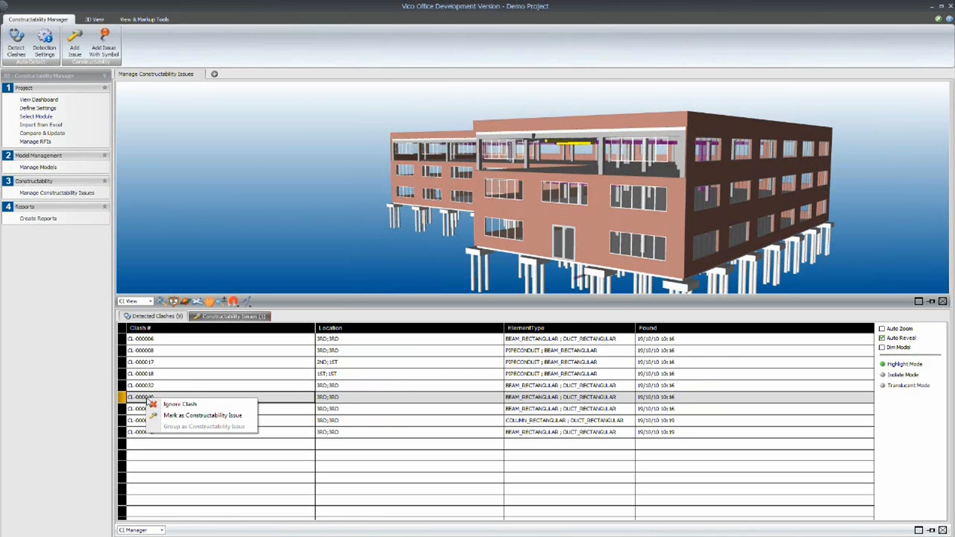
- Review the severity choices and owner field of constructability issue CL-000025 and show its report frame
left_click(229, 316)
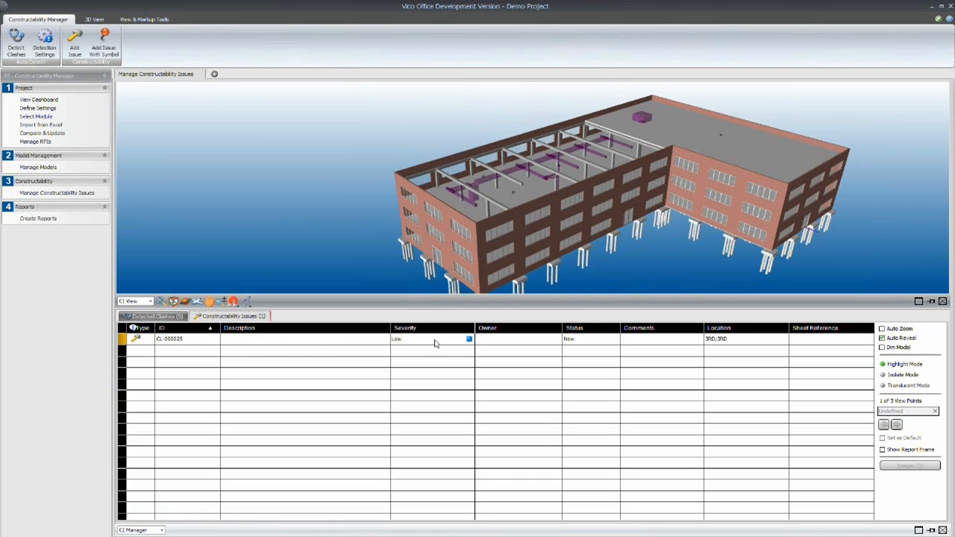
left_click(469, 340)
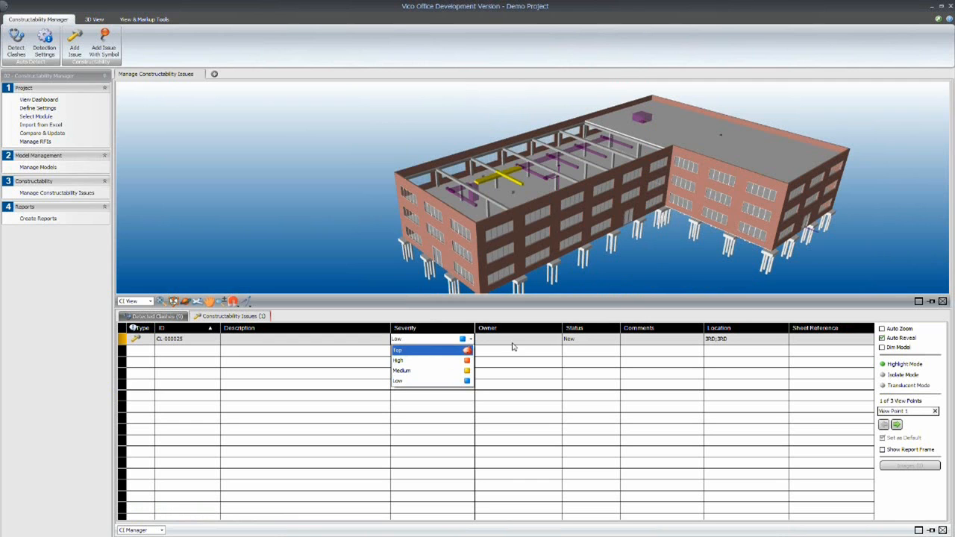
left_click(544, 343)
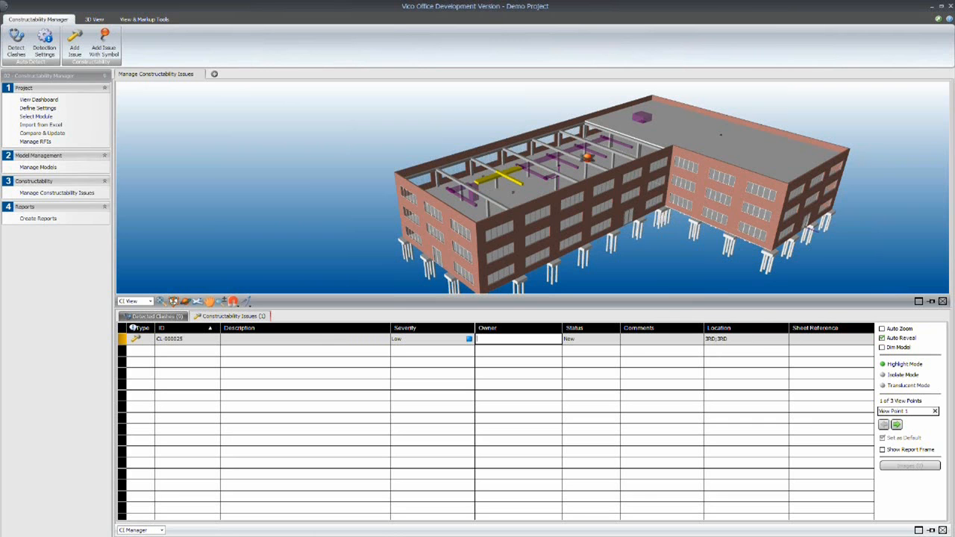
left_click(882, 450)
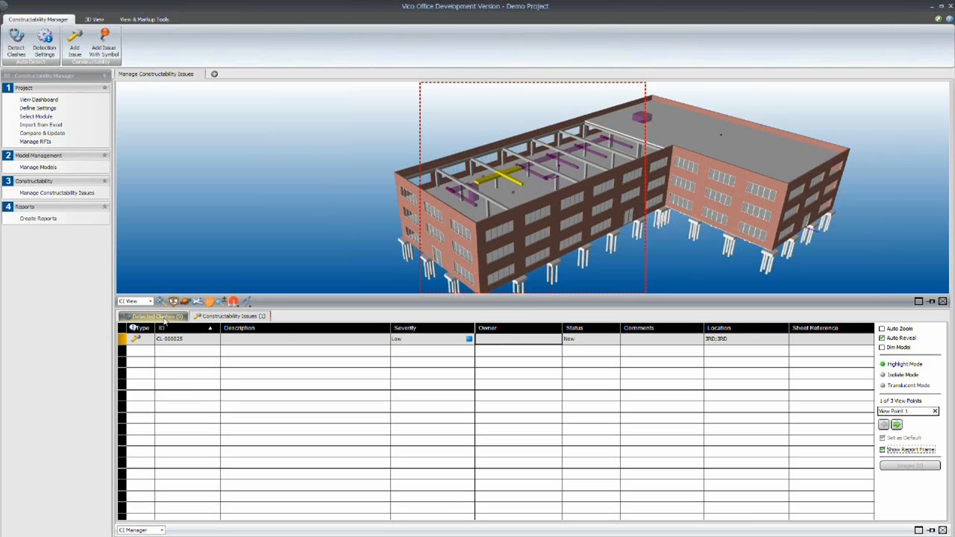
- Switch to the Cost Planner module, turn off Auto Reveal and go to Takeoff Model
left_click(39, 76)
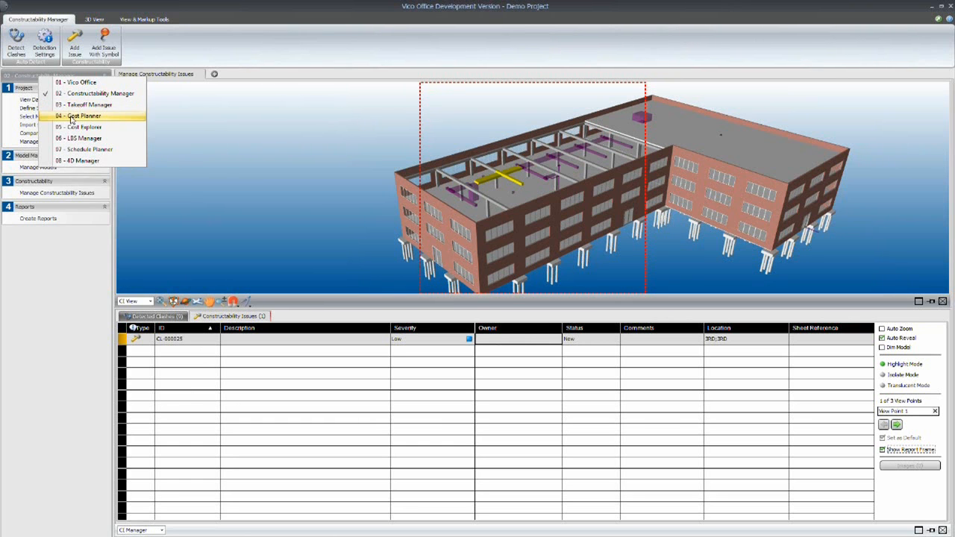
left_click(75, 115)
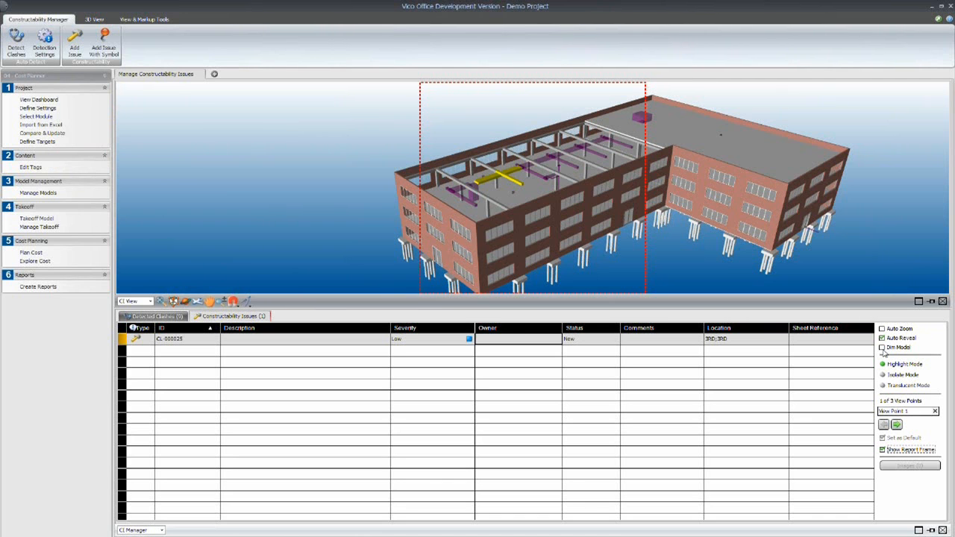
left_click(882, 339)
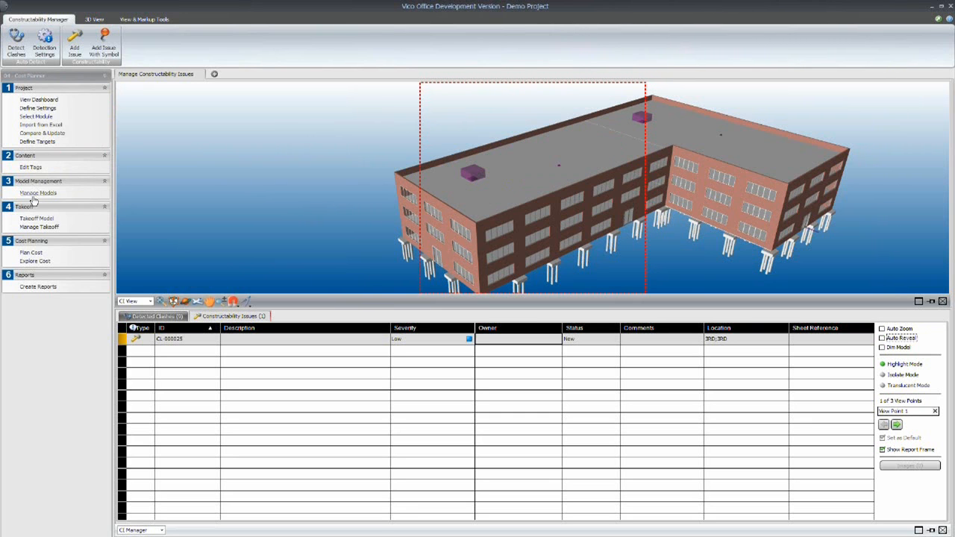
left_click(42, 217)
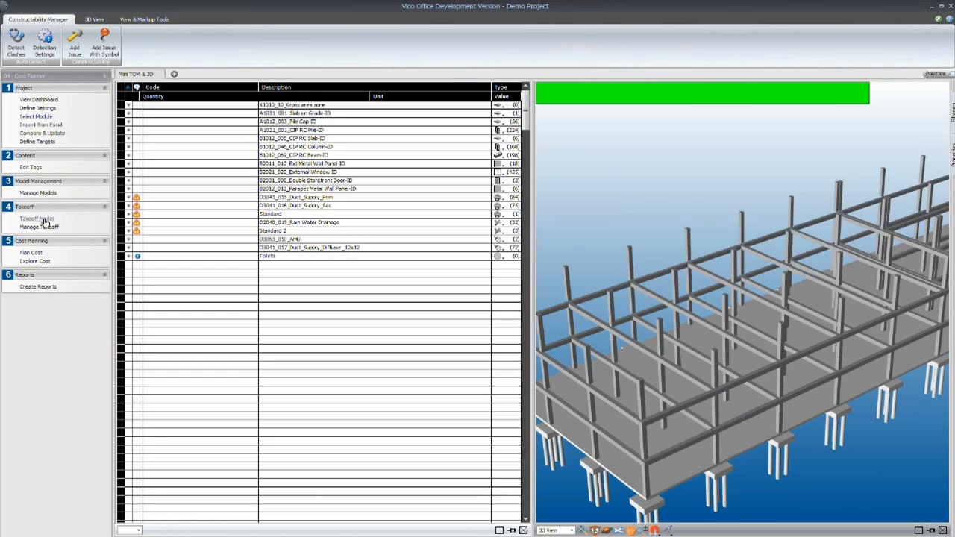
- Isolate the elements of take-off item B1012_005_CIP RC Slab-ID in the 3D view
left_click(582, 530)
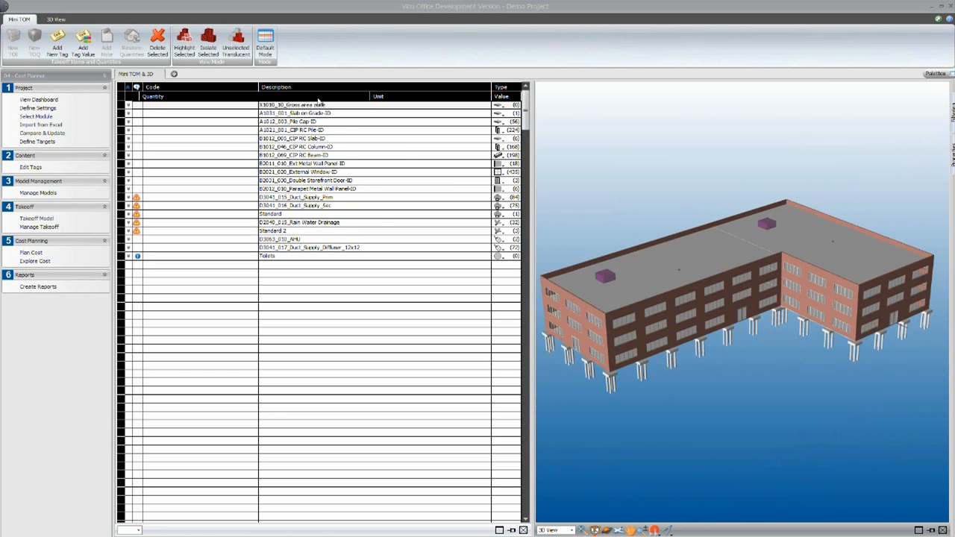
left_click(305, 140)
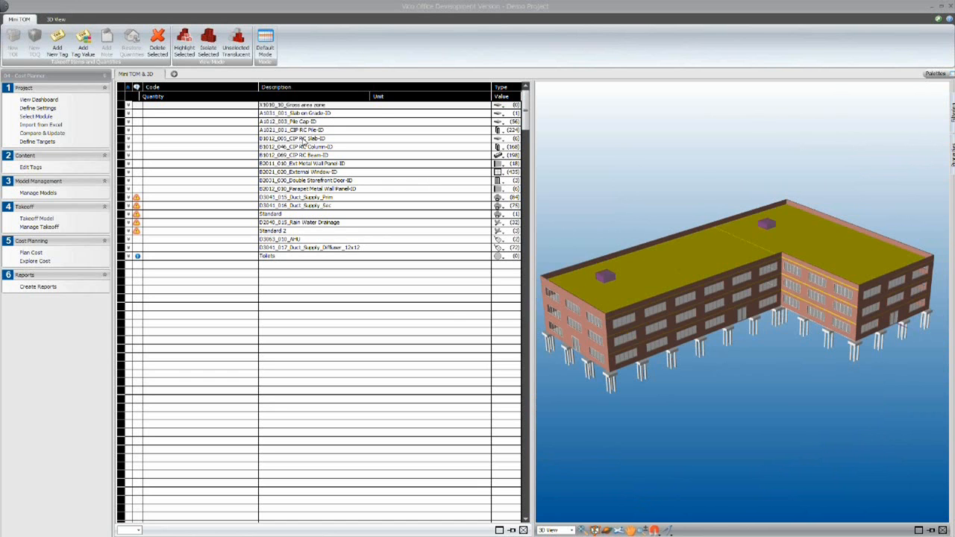
right_click(304, 142)
left_click(356, 250)
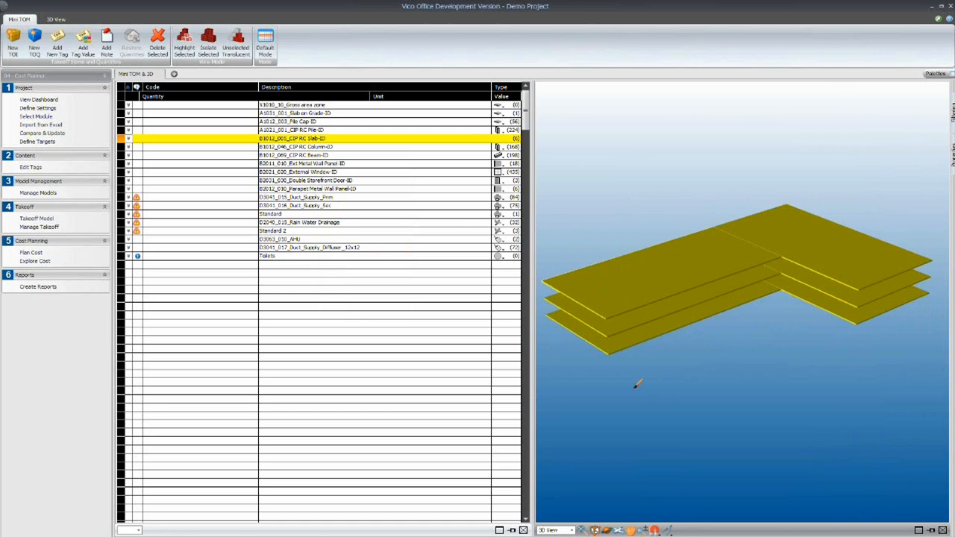
- Remove one roof slab from the B1012_005_CIP RC Slab-ID take-off item and assign it back
left_click(660, 274)
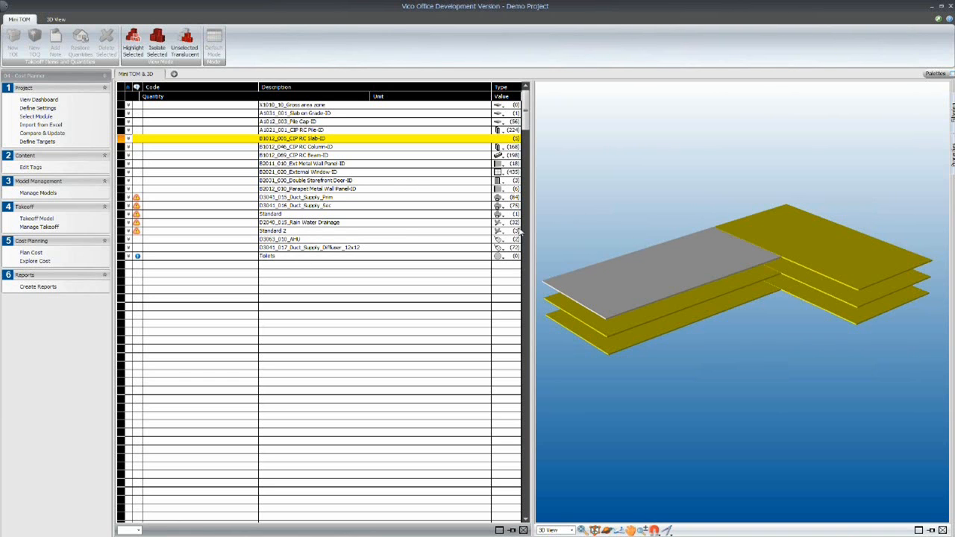
left_click(614, 301)
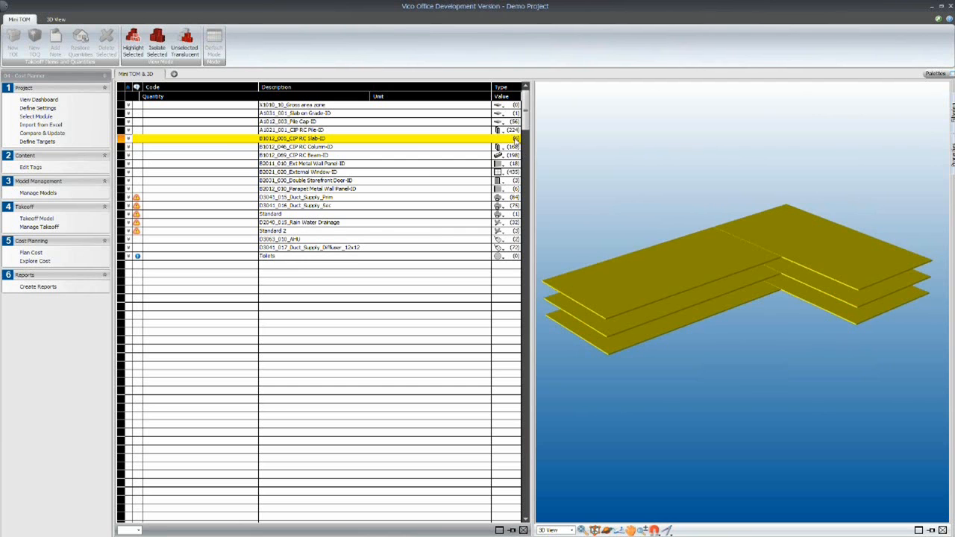
- Expand the quantities of B1012_005_CIP RC Slab-ID and show its Top Surface Area and Edge Surface Area in the model
left_click(129, 139)
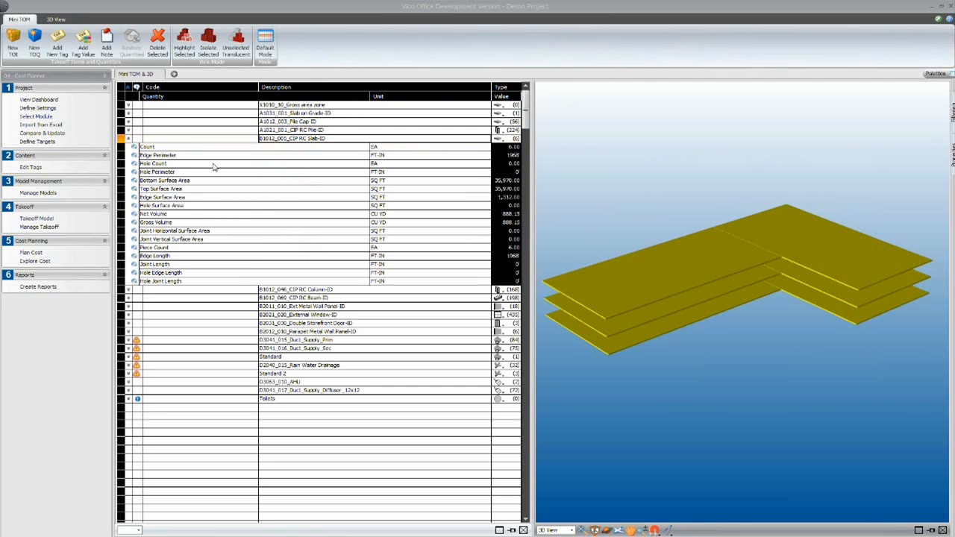
left_click(171, 191)
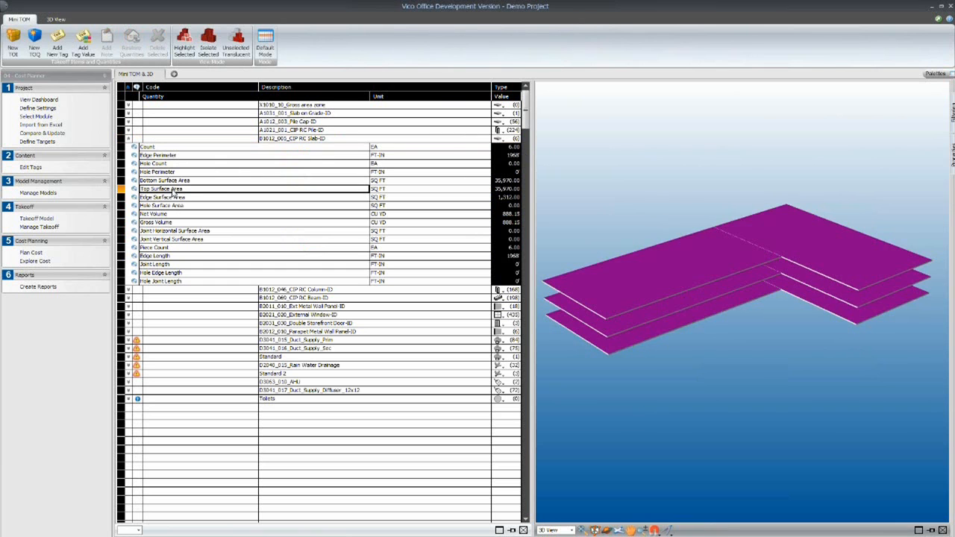
left_click(173, 199)
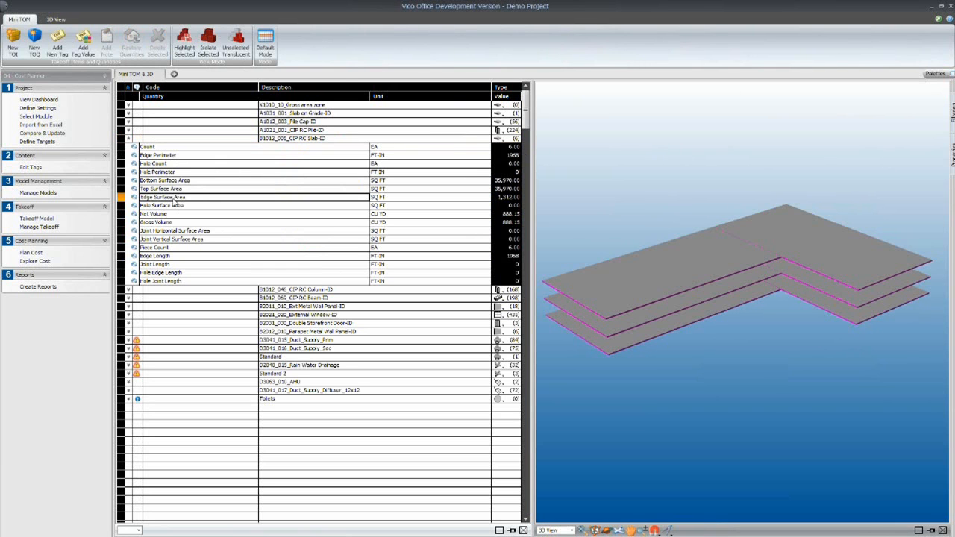
- Isolate the elements of take-off item B1012_046_CIP RC Column-ID in the 3D view
left_click(283, 291)
right_click(282, 294)
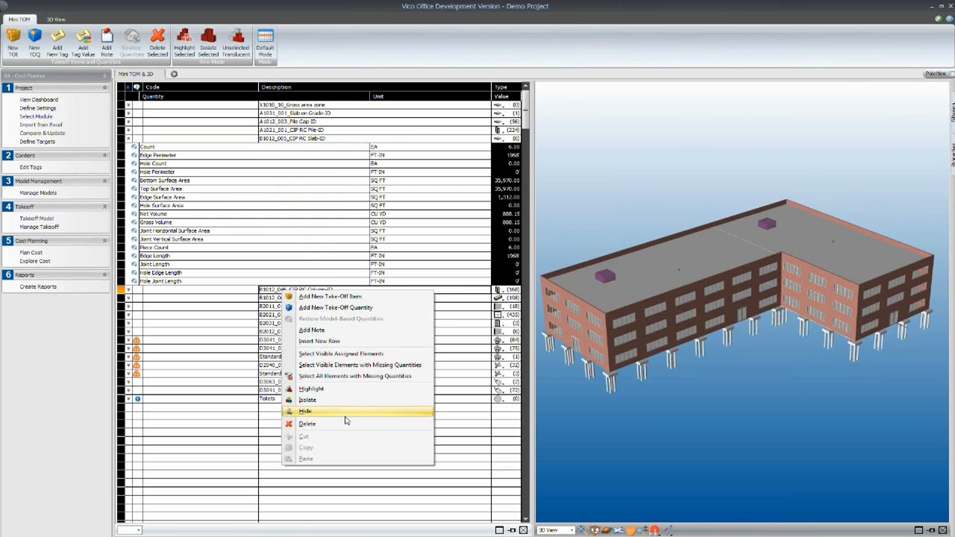
left_click(314, 401)
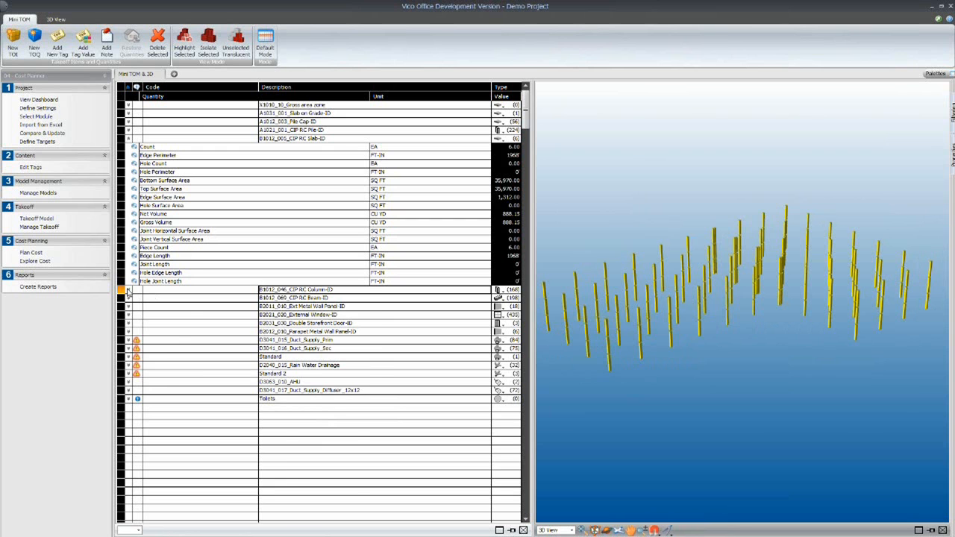
- Expand the quantities of B1012_046_CIP RC Column-ID, show its Vertical Surface Area in the model, and collapse the column and slab items
left_click(128, 292)
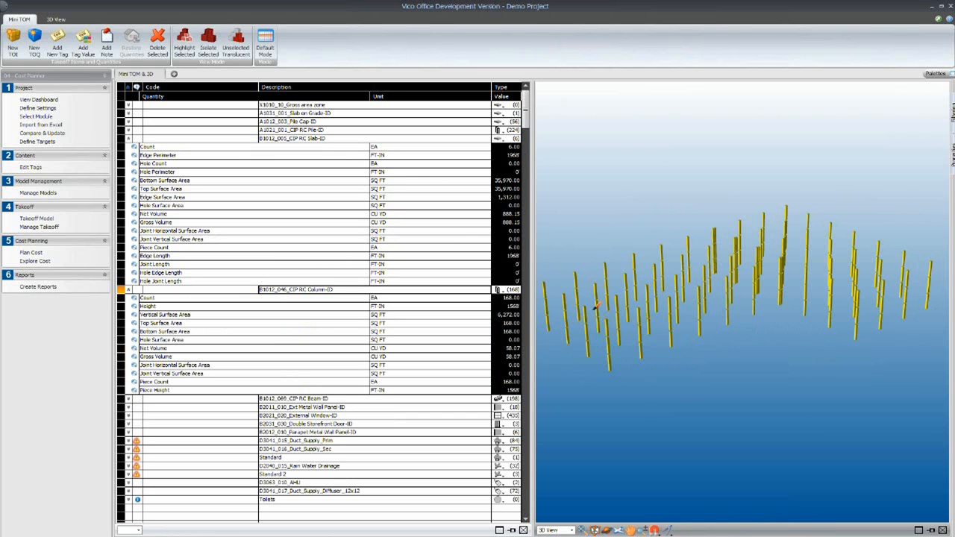
left_click(184, 316)
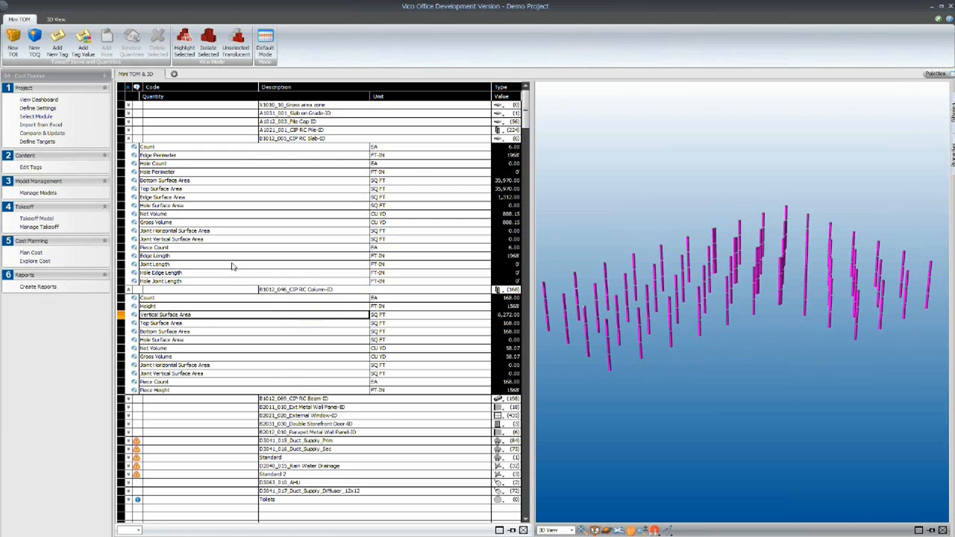
left_click(128, 290)
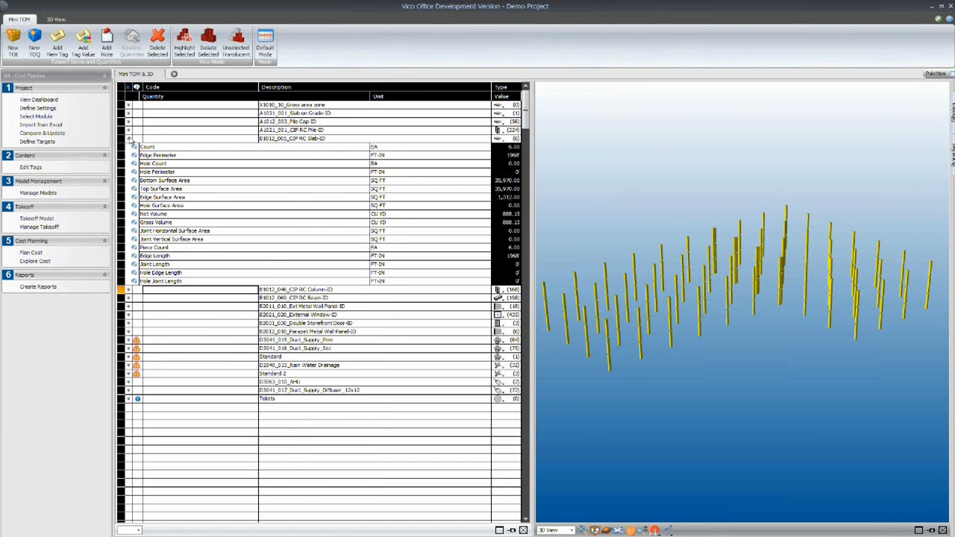
left_click(129, 139)
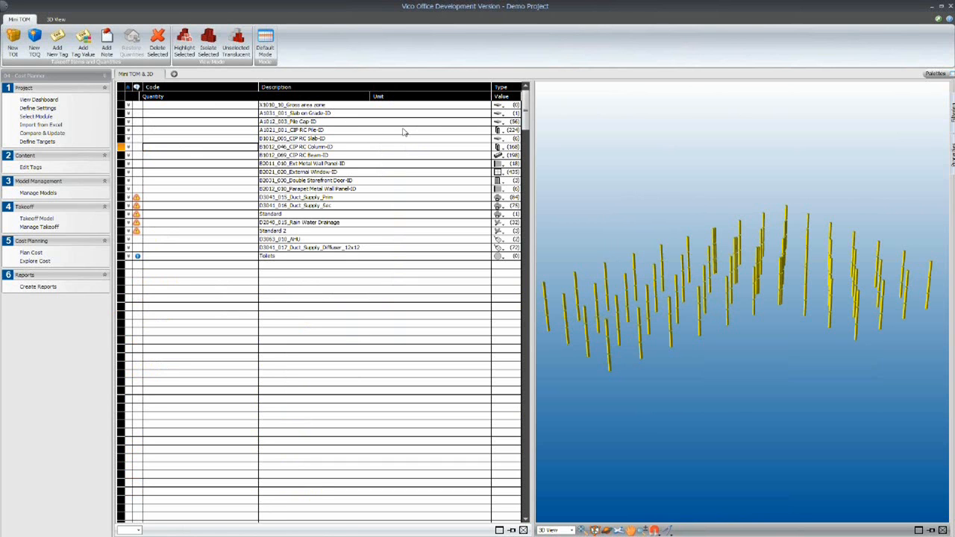
- Open the cost plan, expand Substructure, Foundations and Standard, and inspect the source quantity formula of Pile Cap-ID
left_click(32, 253)
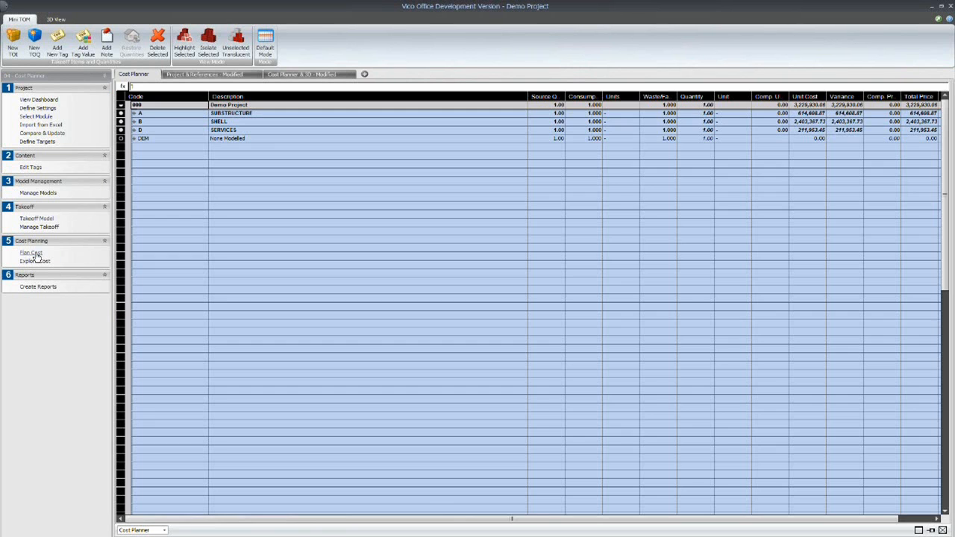
left_click(133, 113)
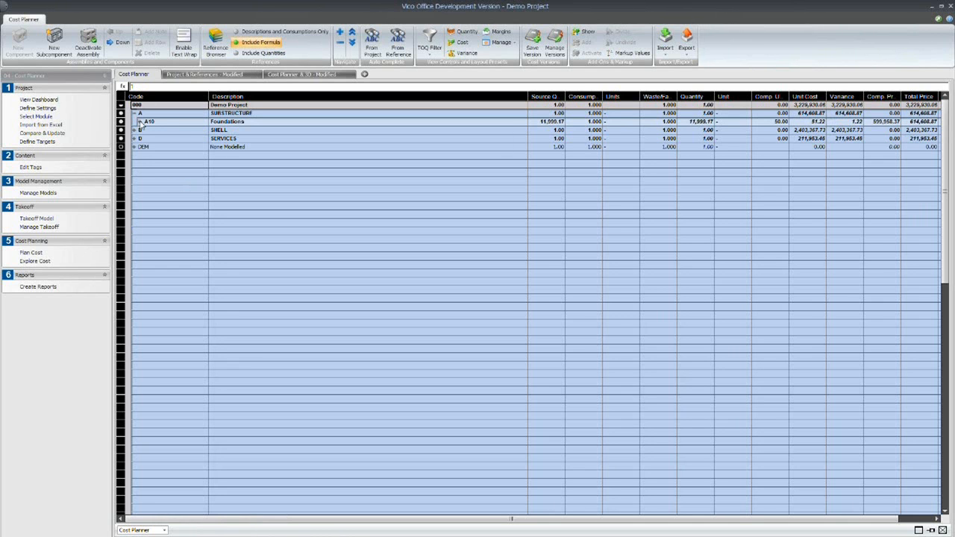
left_click(140, 122)
left_click(145, 129)
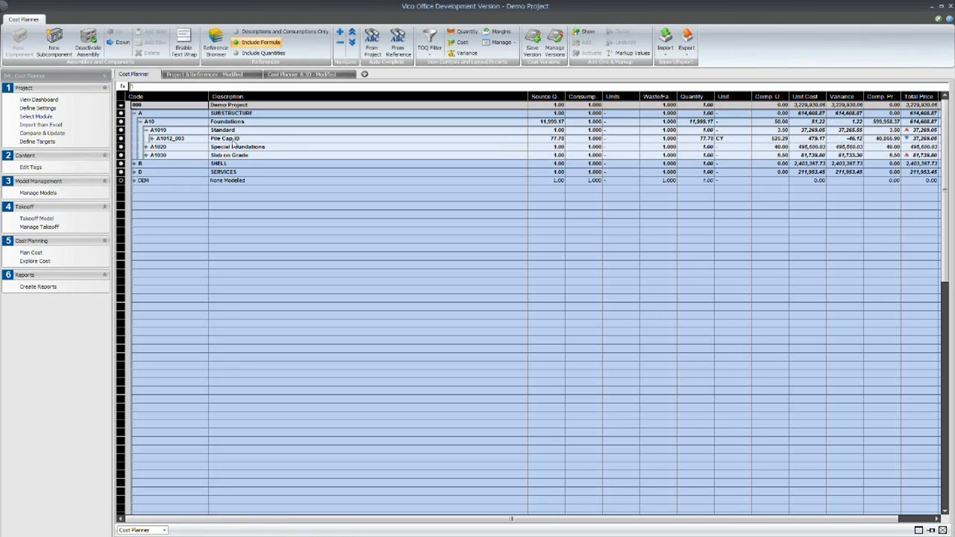
left_click(124, 139)
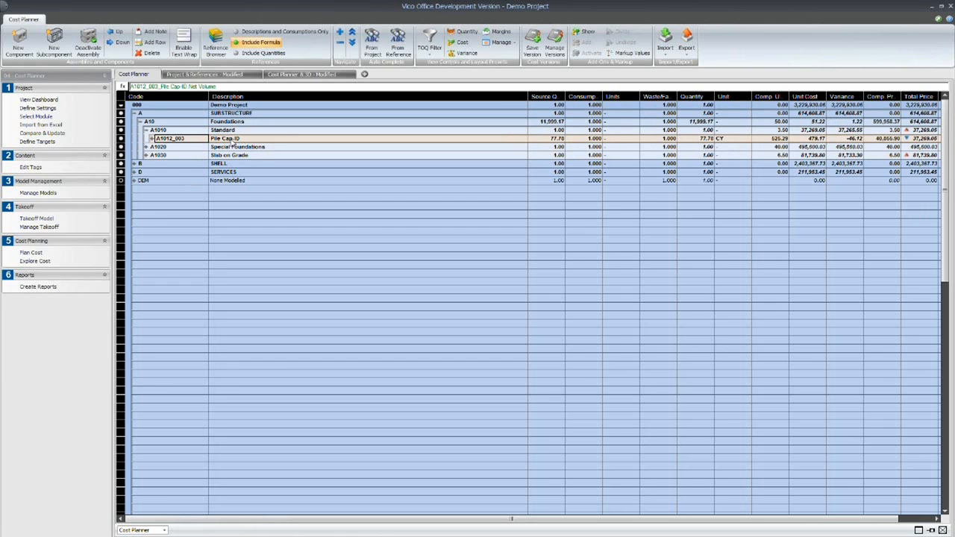
left_click_drag(186, 87, 127, 86)
left_click(227, 87)
- Open the formula editor for Pile Cap-ID's source quantity and expand the B1012_005_CIP RC Slab-ID take-off quantities
left_click(559, 139)
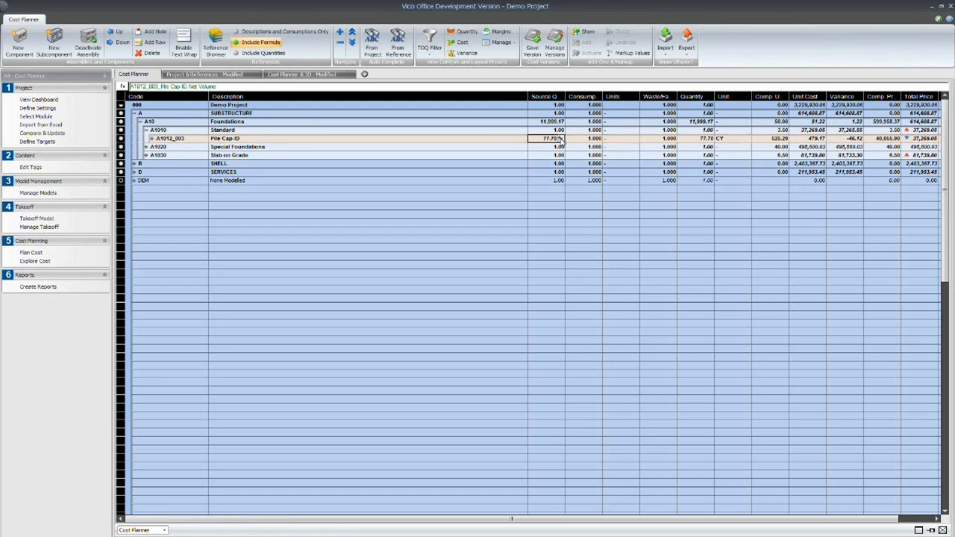
left_click(559, 139)
left_click(559, 139)
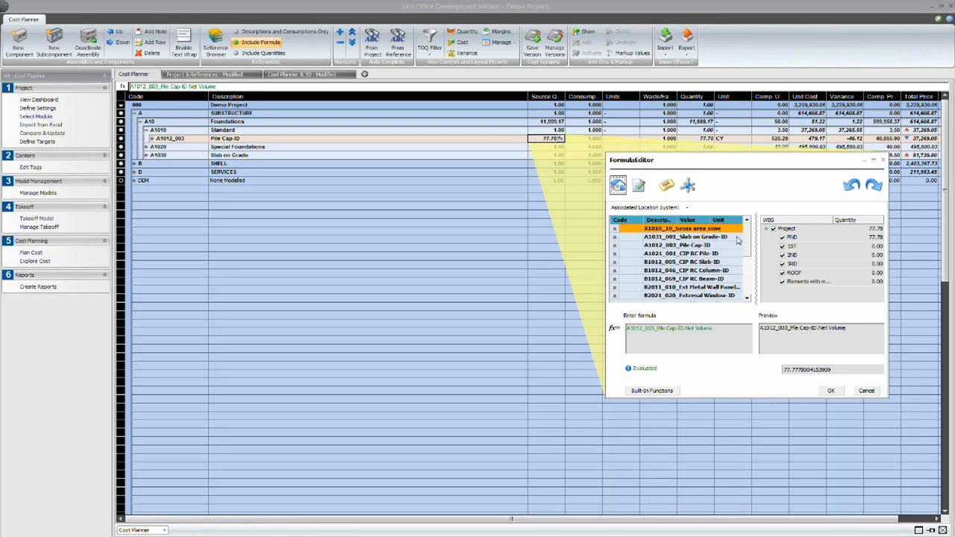
left_click(616, 262)
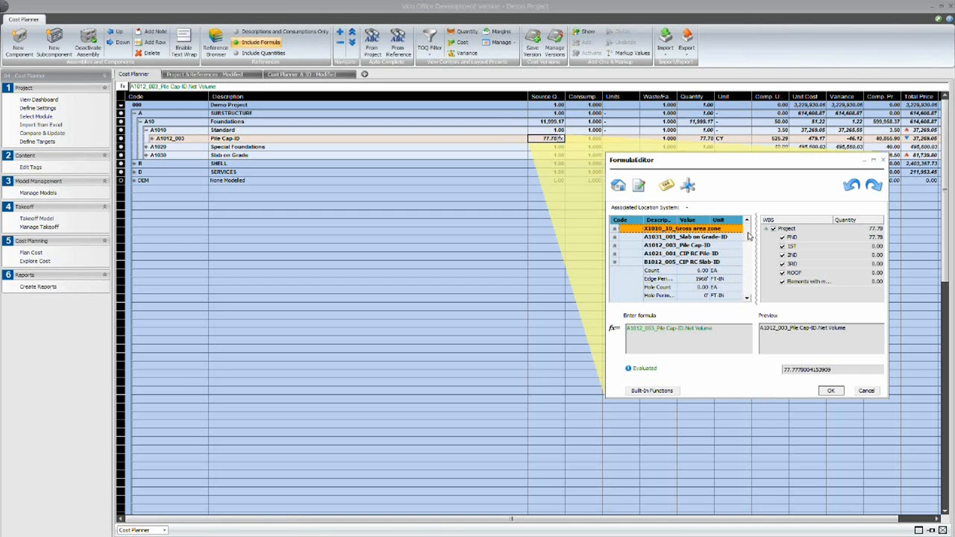
- Review the built-in Standard, Math and Logical functions in the formula editor and close it without saving
left_click(662, 393)
left_click(674, 393)
left_click(698, 393)
left_click(646, 393)
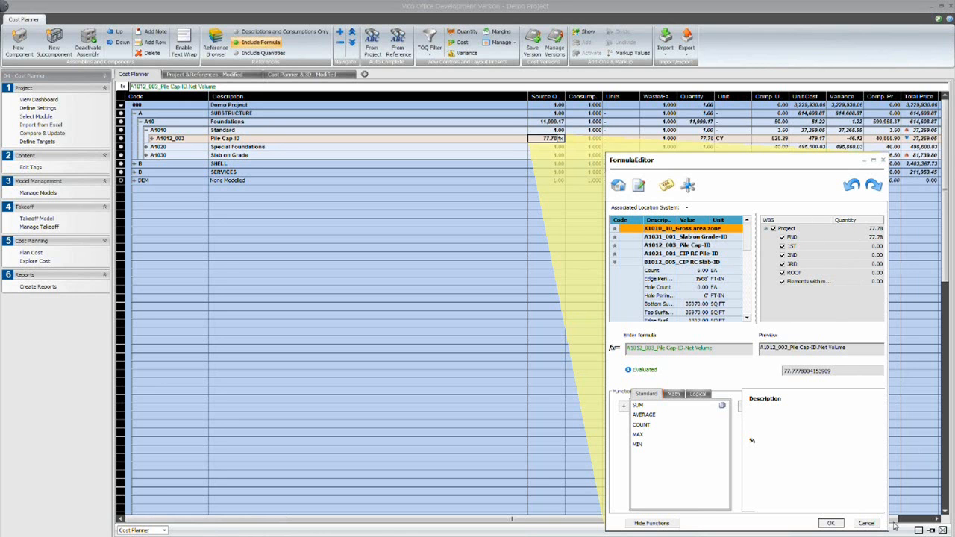
left_click(867, 524)
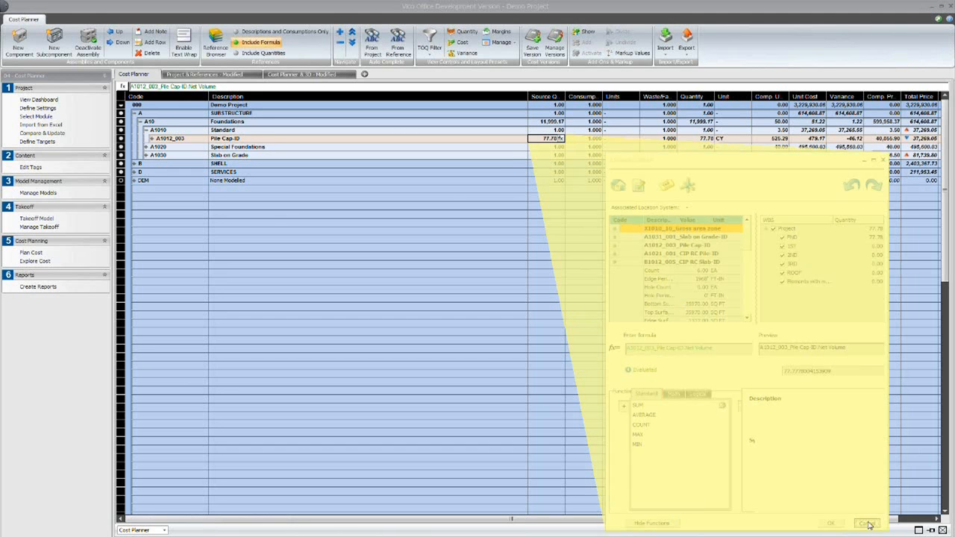
- Collapse the Foundations and Substructure branches of the cost plan
left_click(281, 213)
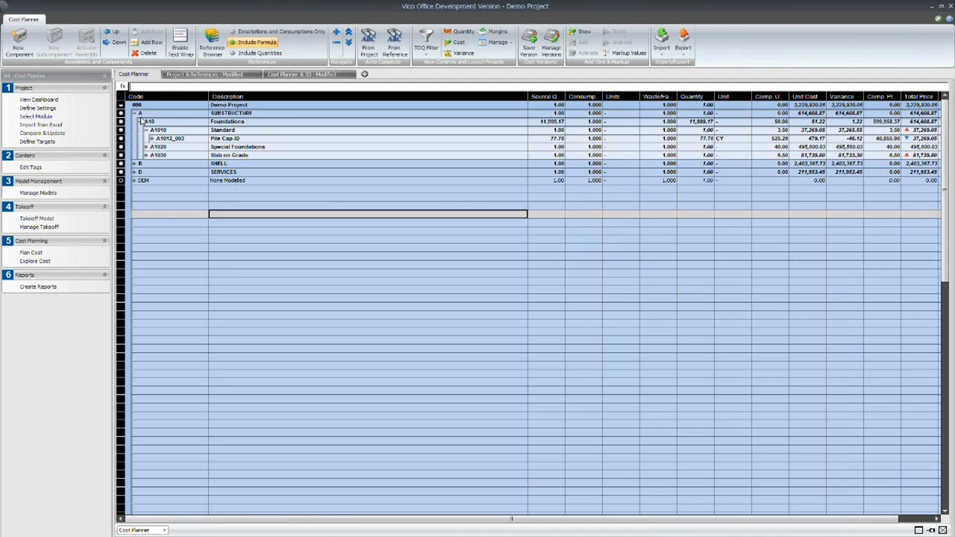
left_click(139, 120)
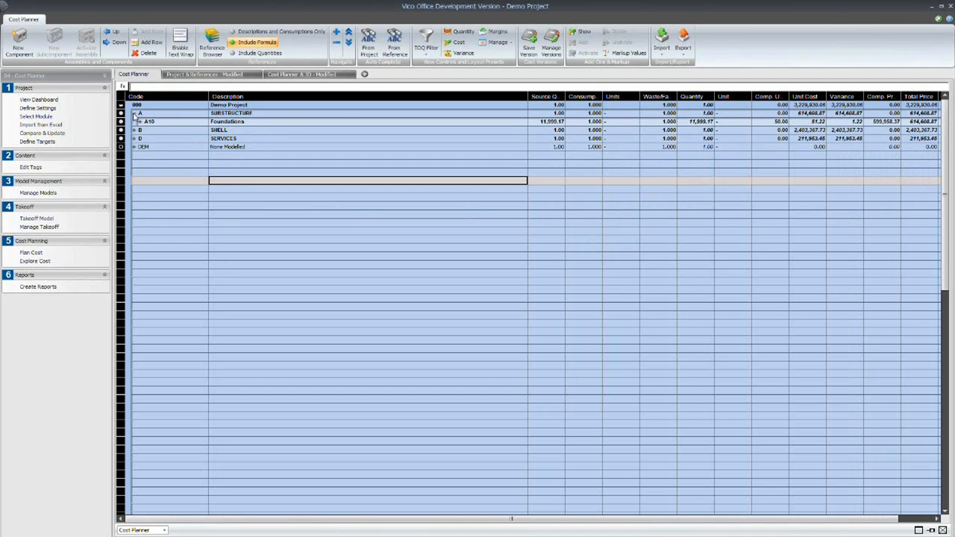
left_click(134, 114)
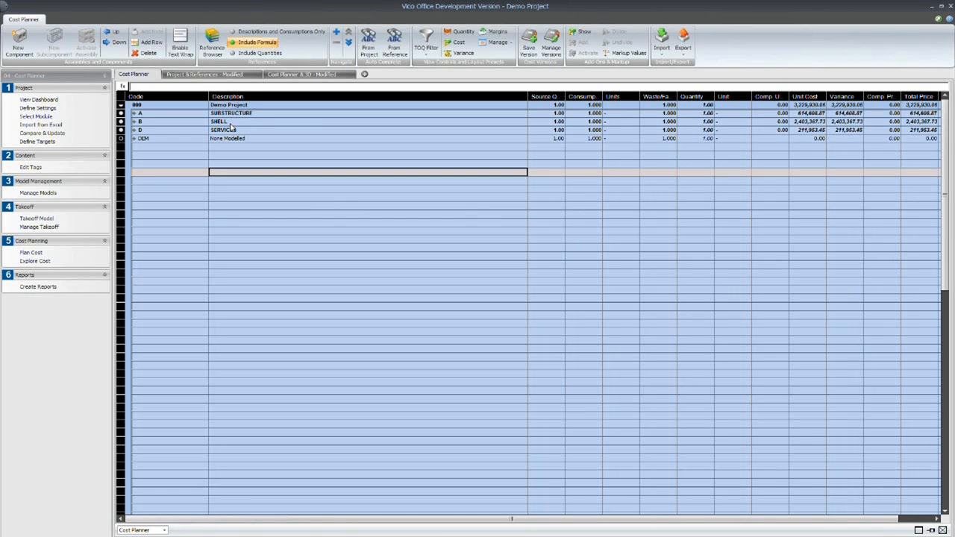
- Expand Substructure, Foundations and Standard again and select the Pile Cap-ID assembly A1012_003
left_click(134, 113)
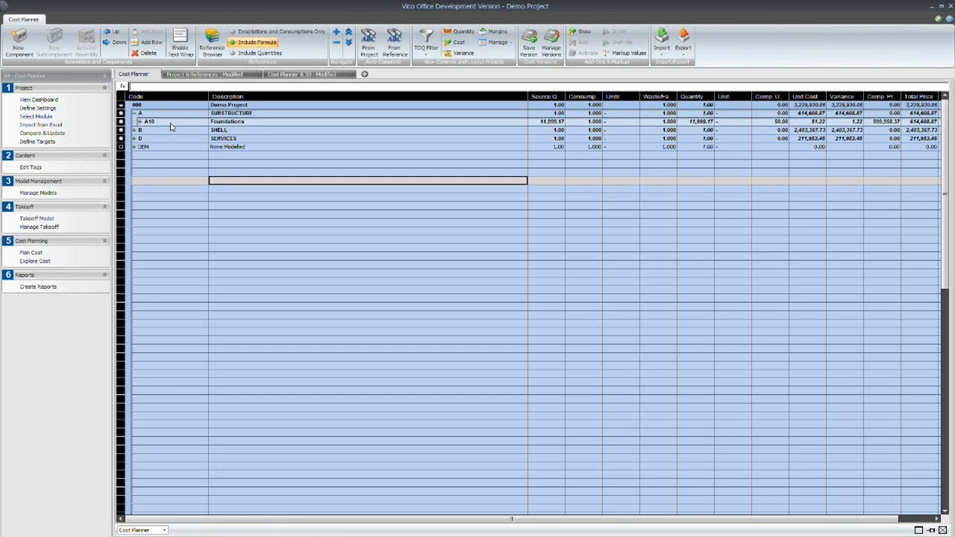
left_click(140, 122)
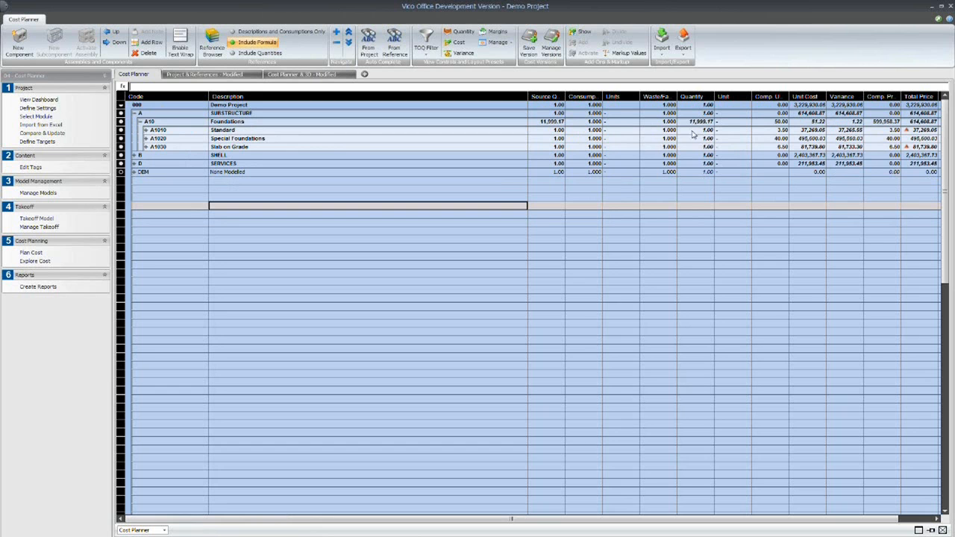
left_click(146, 131)
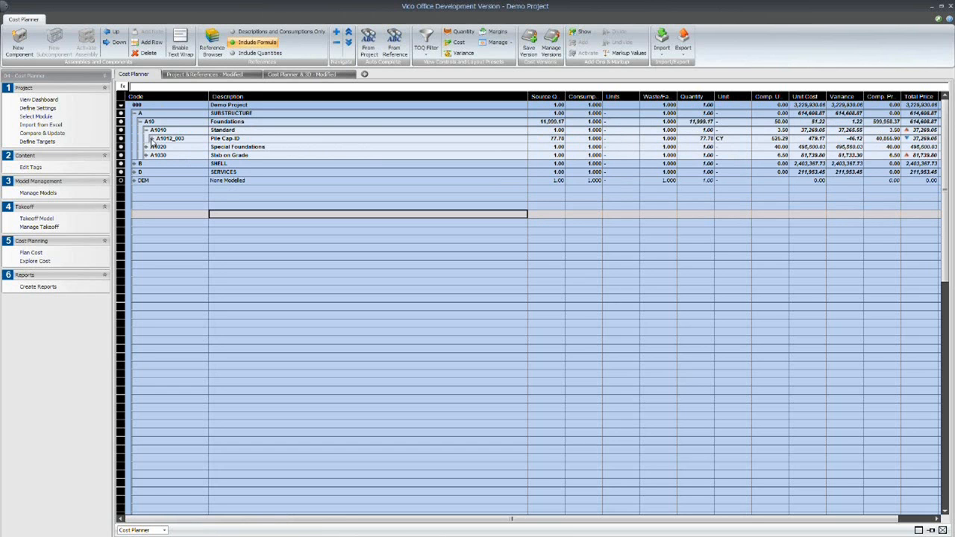
left_click(200, 142)
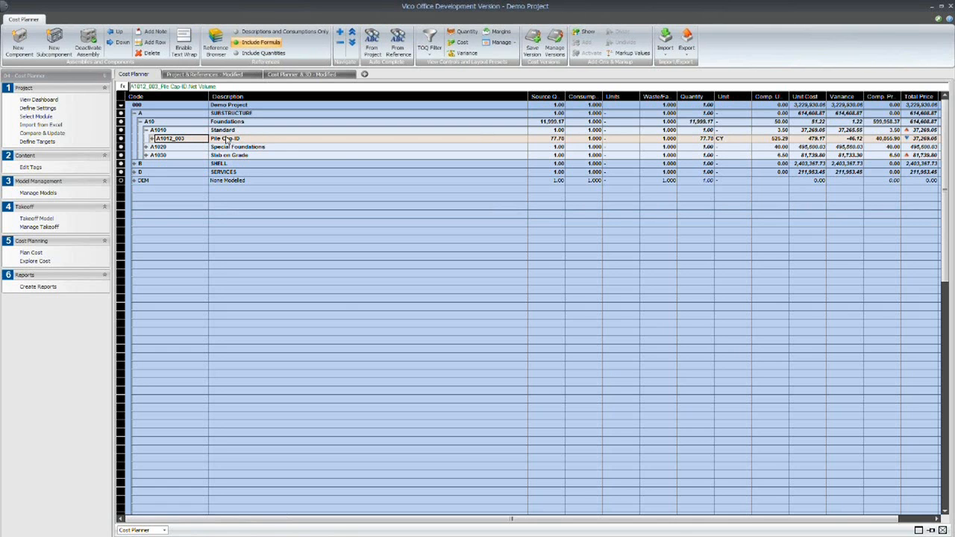
- Deactivate the Pile Cap-ID assembly and inspect its quantity formula
right_click(221, 141)
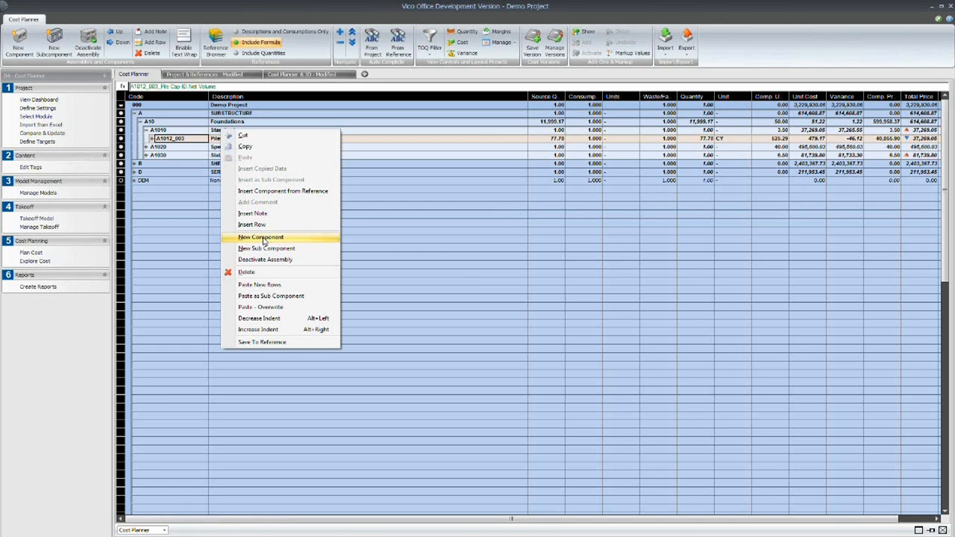
left_click(270, 260)
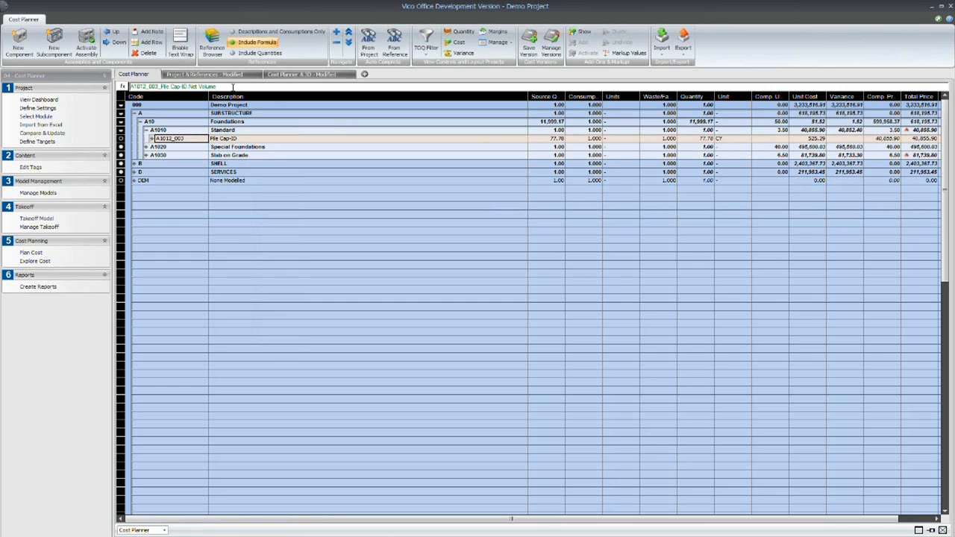
left_click_drag(232, 87, 124, 84)
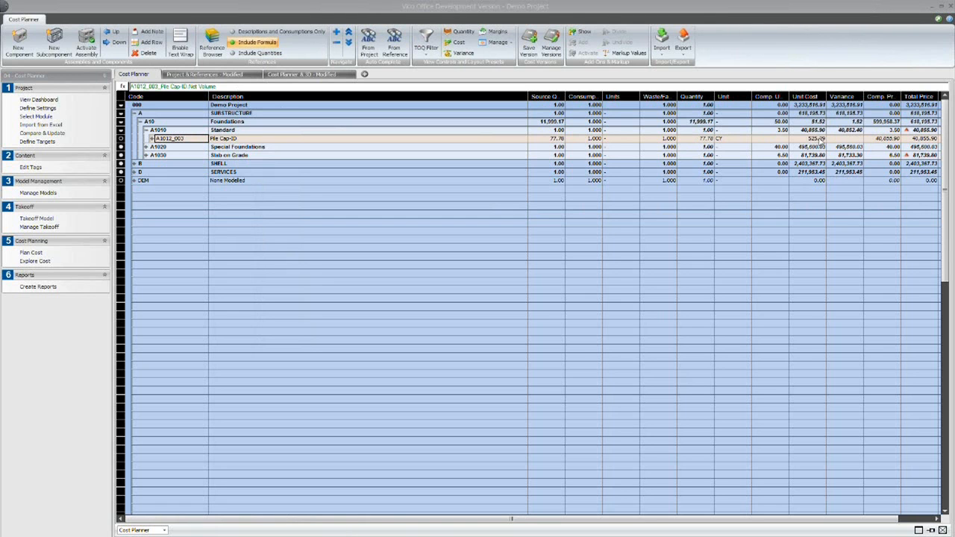
- Expand the Pile Cap-ID assembly and examine the resources under Erect Forms to CIP Concrete and Reinforcement Steel
left_click(152, 139)
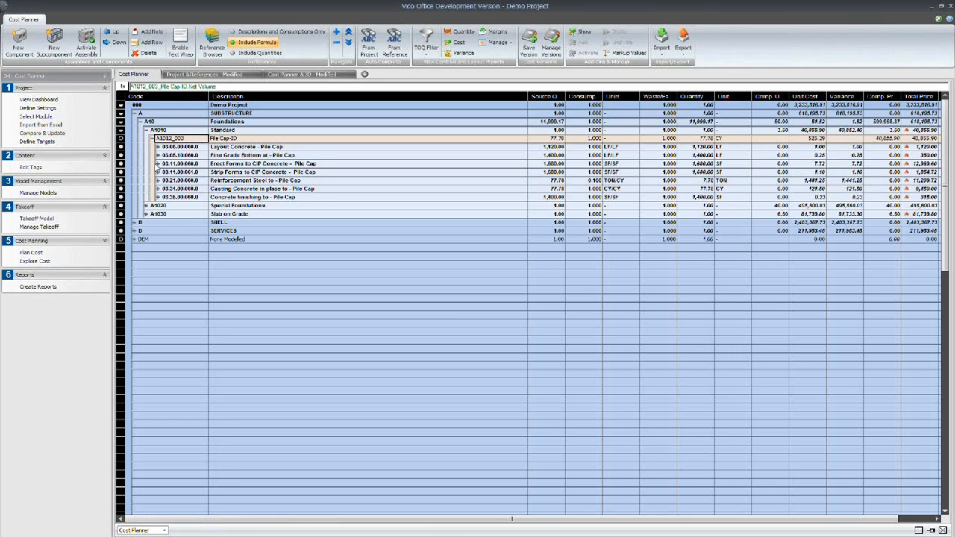
left_click(158, 164)
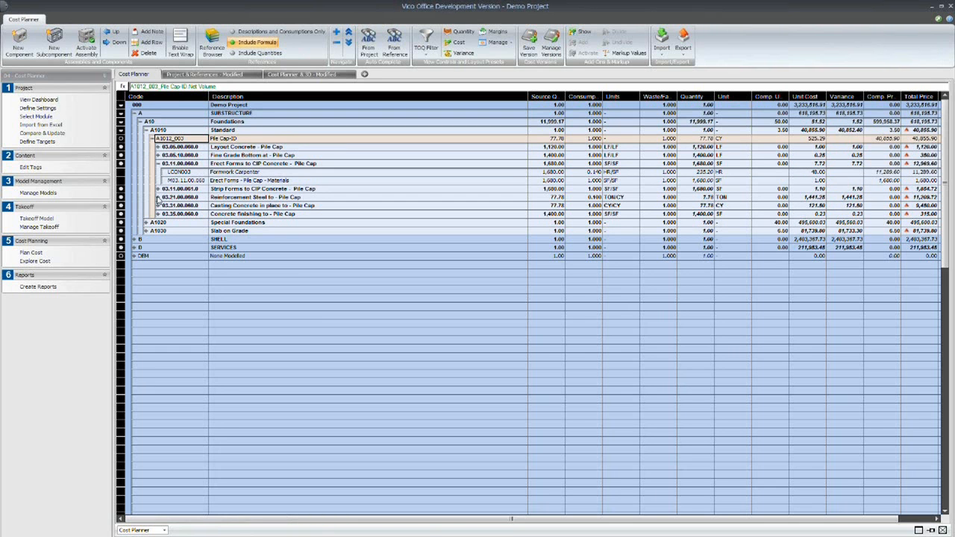
left_click(158, 197)
left_click(157, 197)
left_click(157, 164)
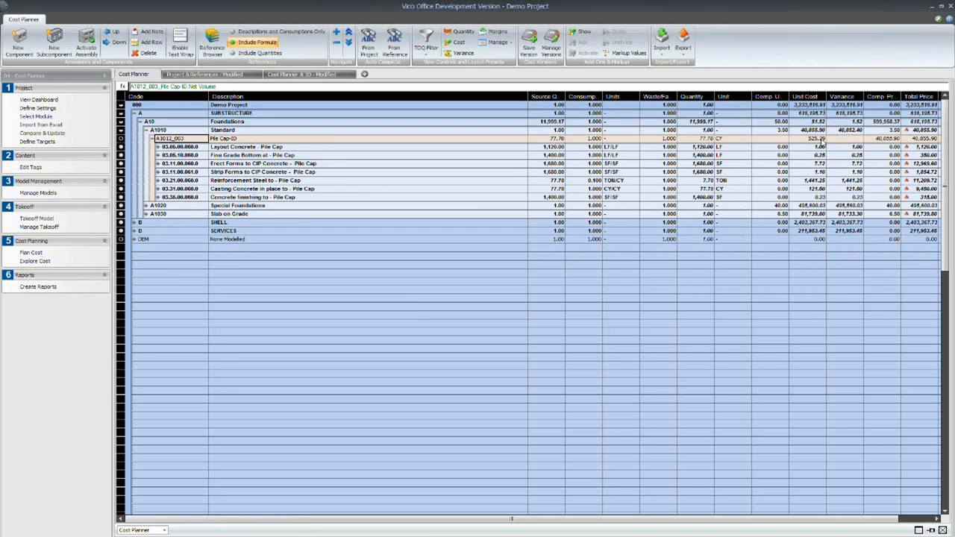
- Reactivate the Pile Cap-ID assembly and collapse it together with its parent A1010 Standard
right_click(241, 139)
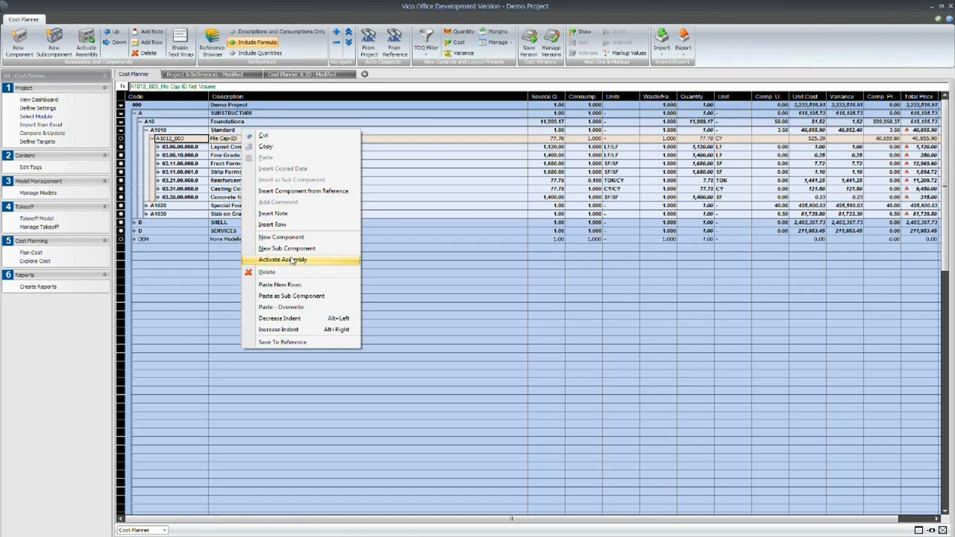
left_click(291, 260)
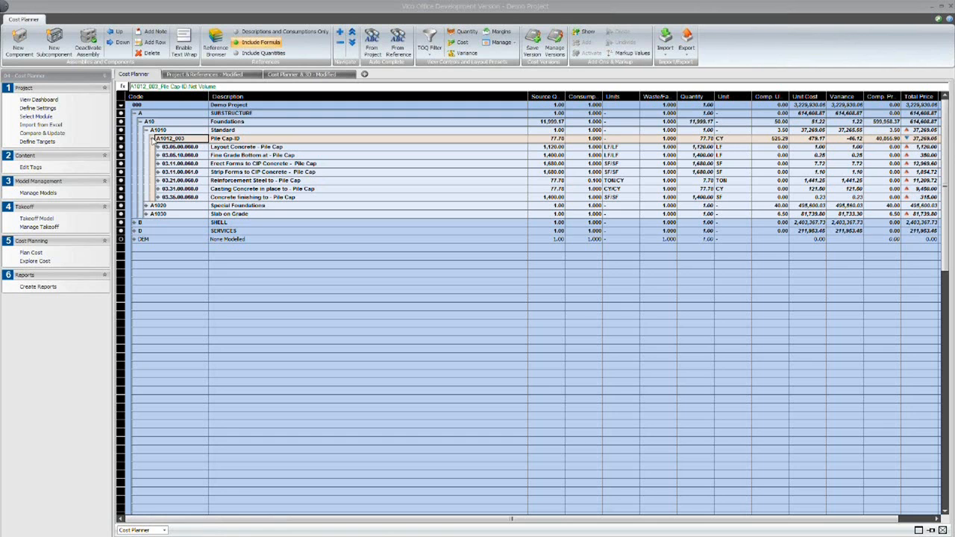
left_click(153, 138)
left_click(146, 130)
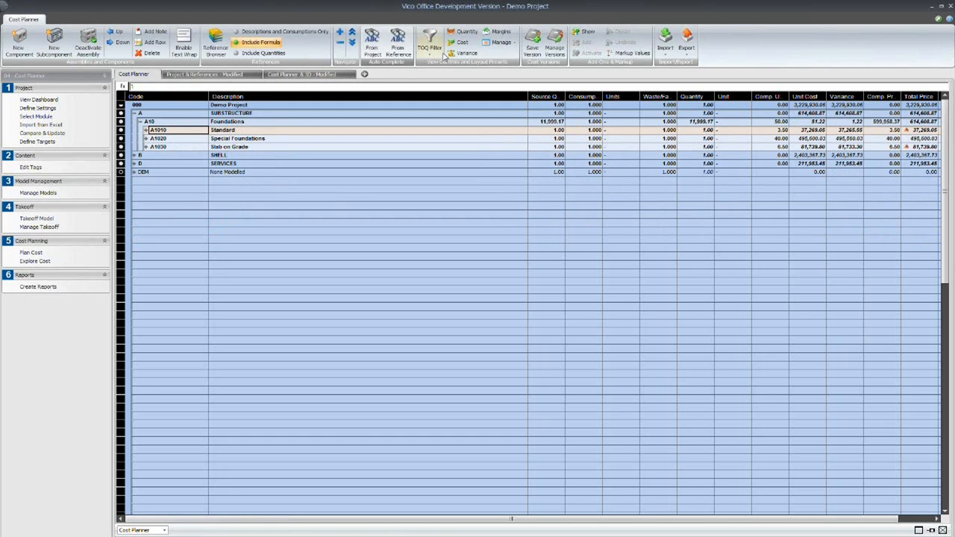
- Create a new view set with two upper panes and one wide lower pane, and show the 3D View in the first upper pane
left_click(365, 75)
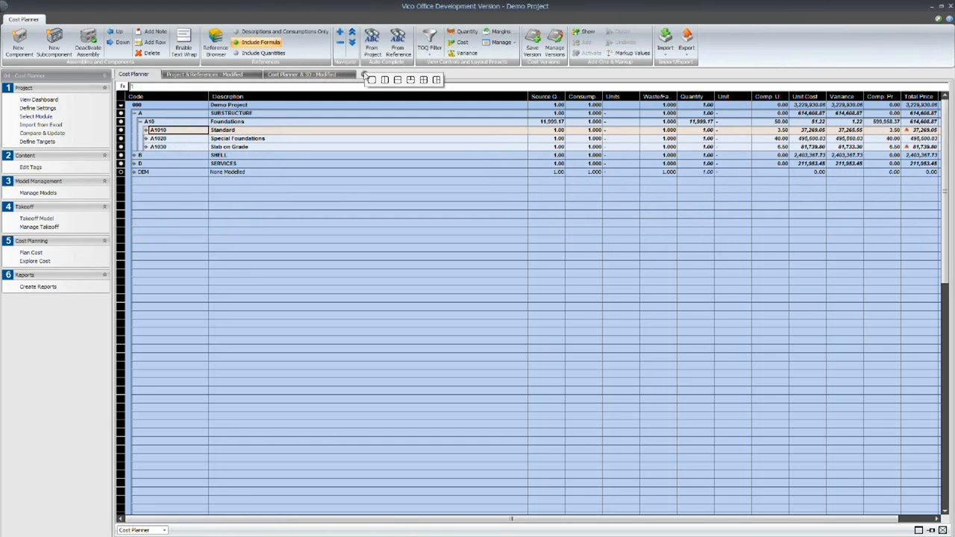
left_click(410, 80)
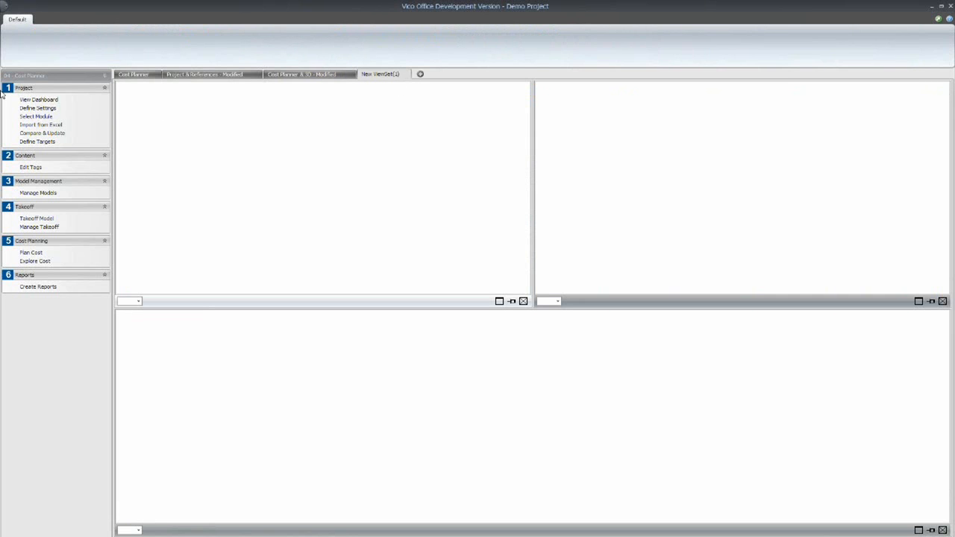
left_click(138, 301)
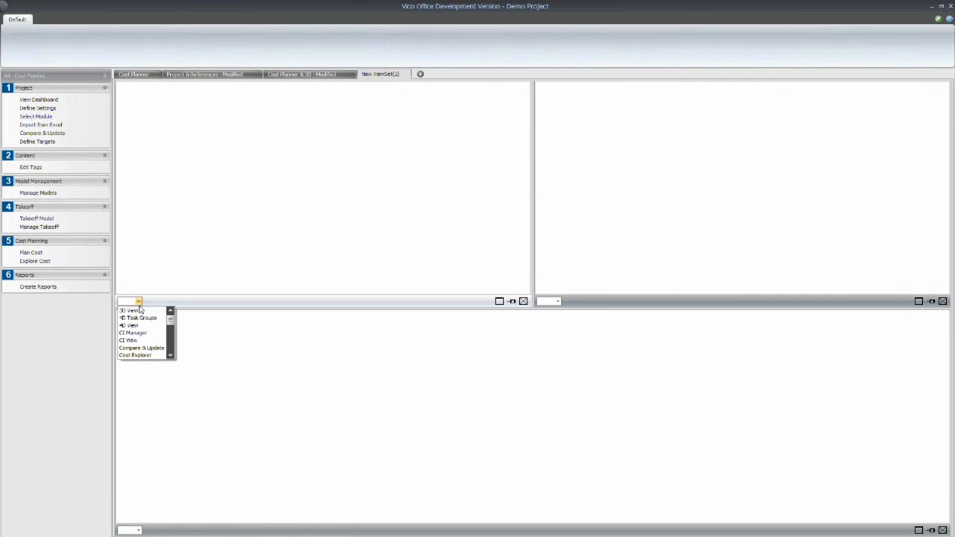
left_click(135, 311)
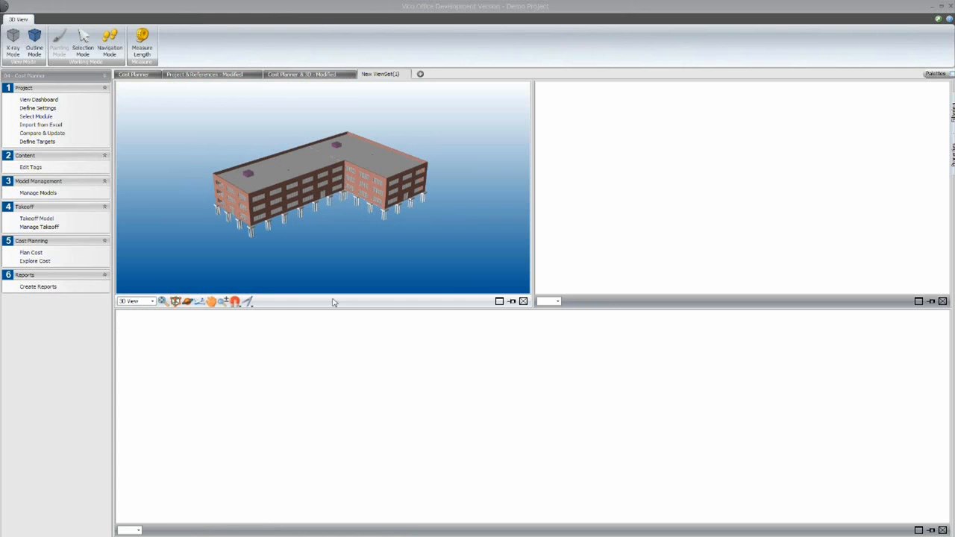
- Show the Mini TOM take-off list in the second upper pane of the new view set
left_click(557, 303)
left_click_drag(590, 312, 589, 341)
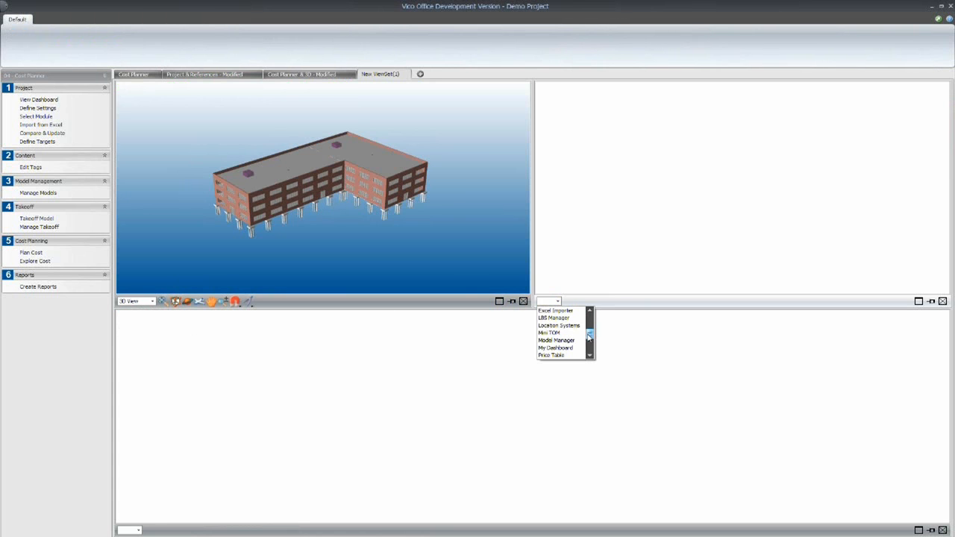
left_click(556, 337)
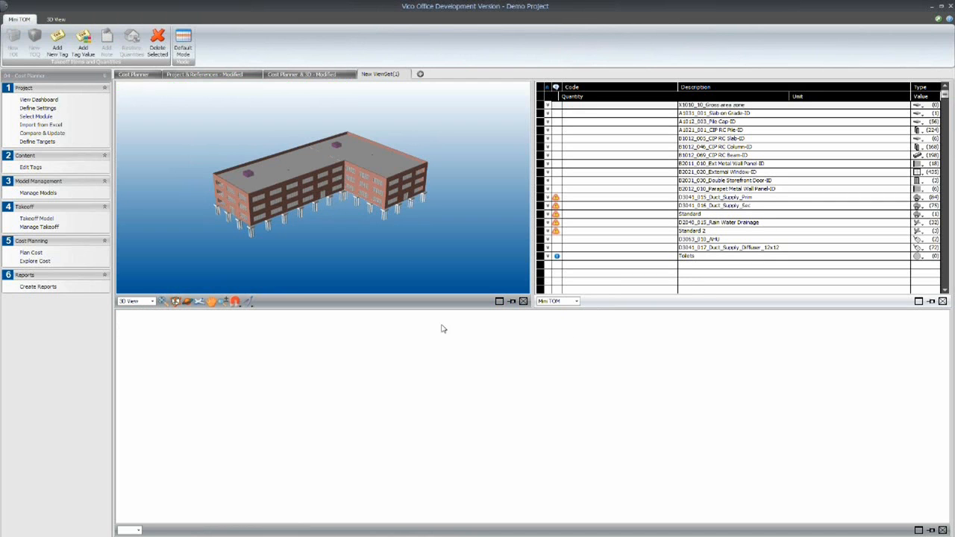
- Show the Cost Planner in the wide lower pane of the new view set
left_click(137, 531)
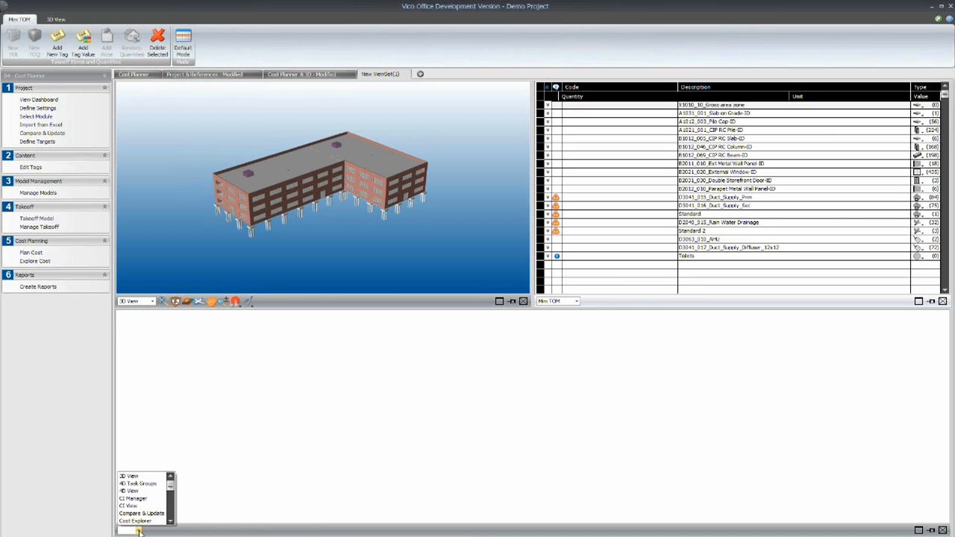
left_click_drag(170, 490, 171, 496)
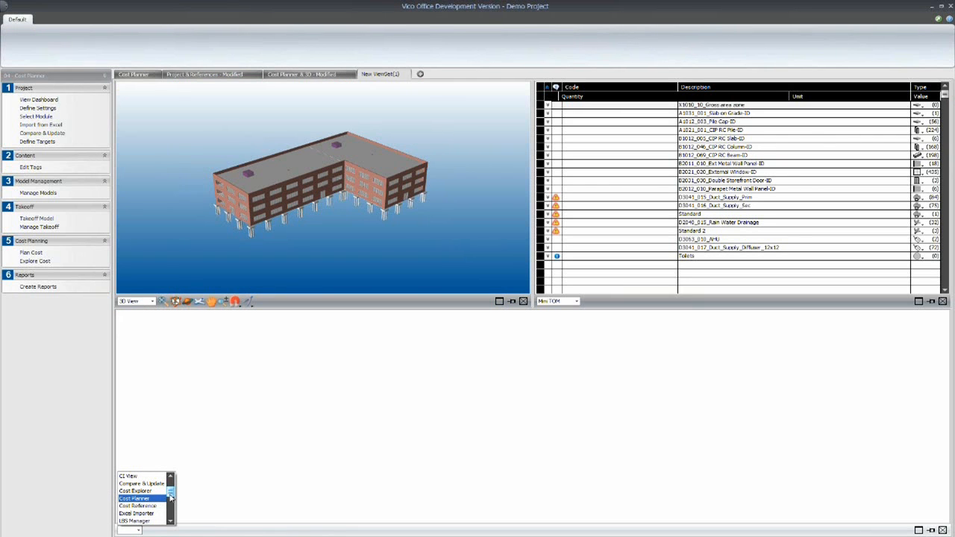
left_click(146, 498)
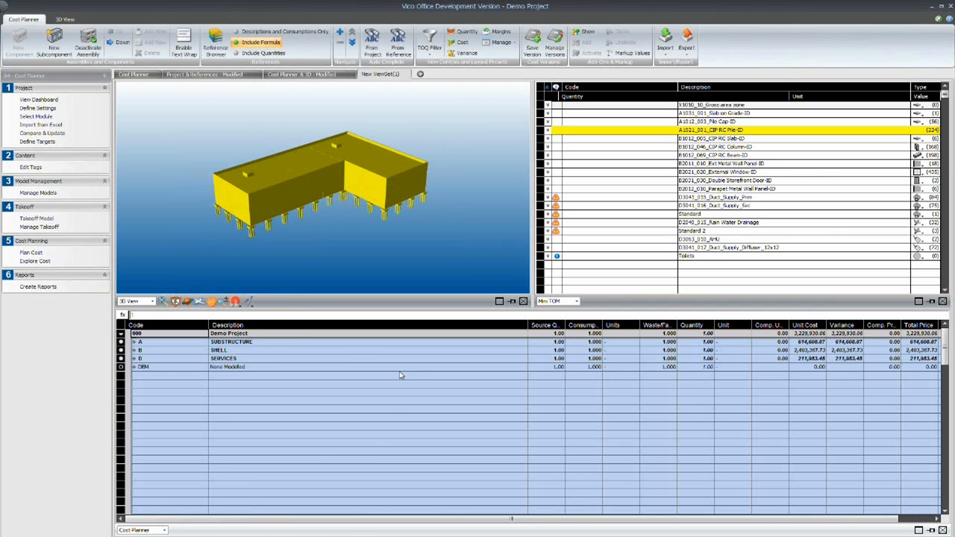
- Highlight the SUBSTRUCTURE and SHELL cost items in turn to examine their elements in the 3D model
left_click(242, 343)
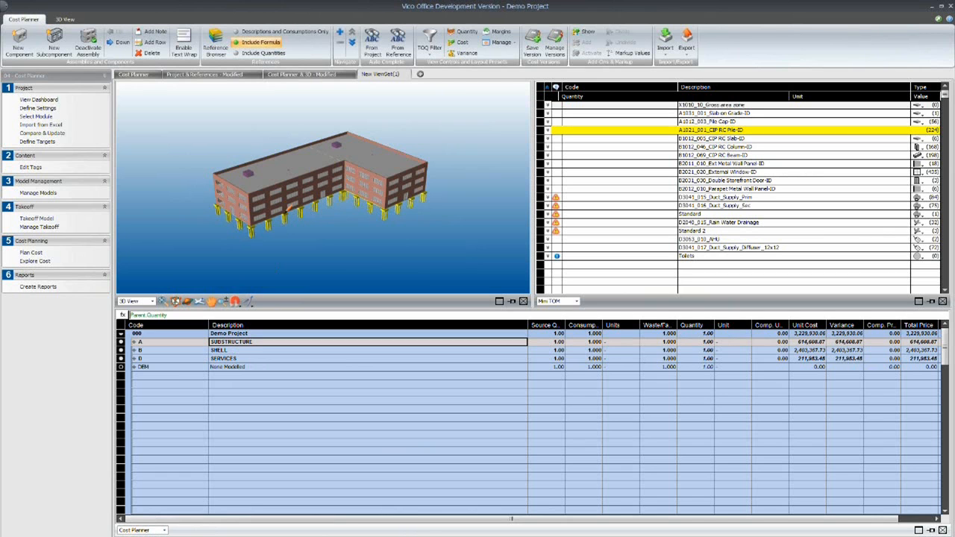
left_click(229, 350)
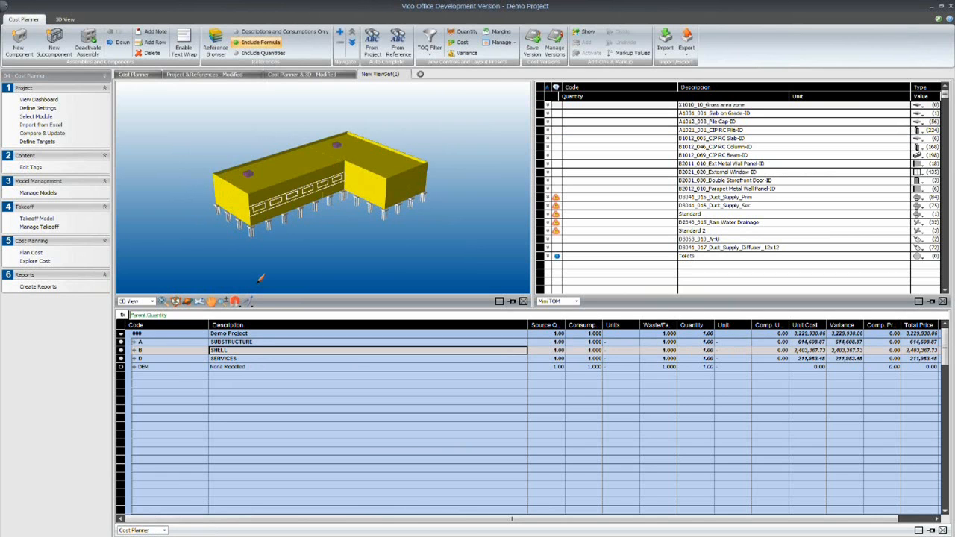
left_click(135, 343)
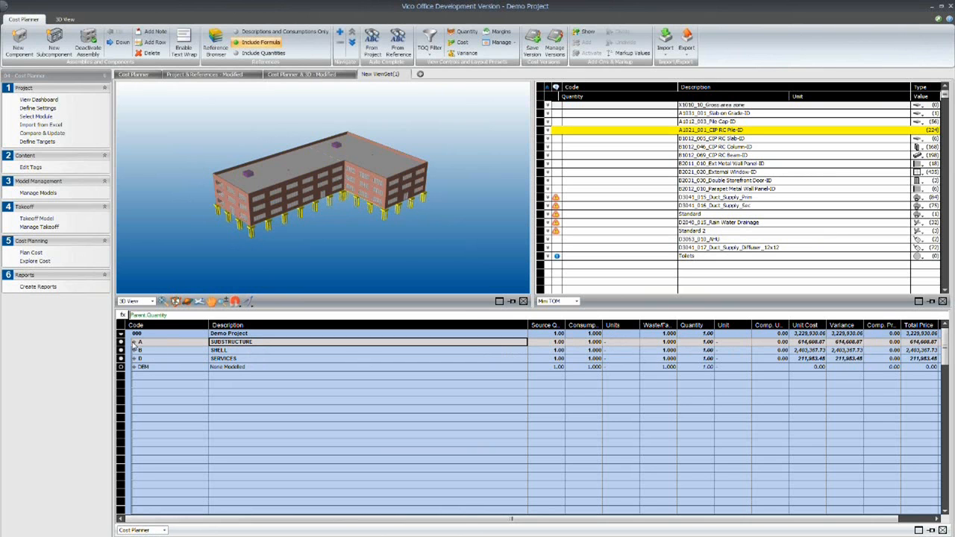
- Expand SUBSTRUCTURE and examine the model elements behind Standard, Special Foundations and Slab on Grade from a low viewing angle
left_click(135, 343)
left_click(140, 350)
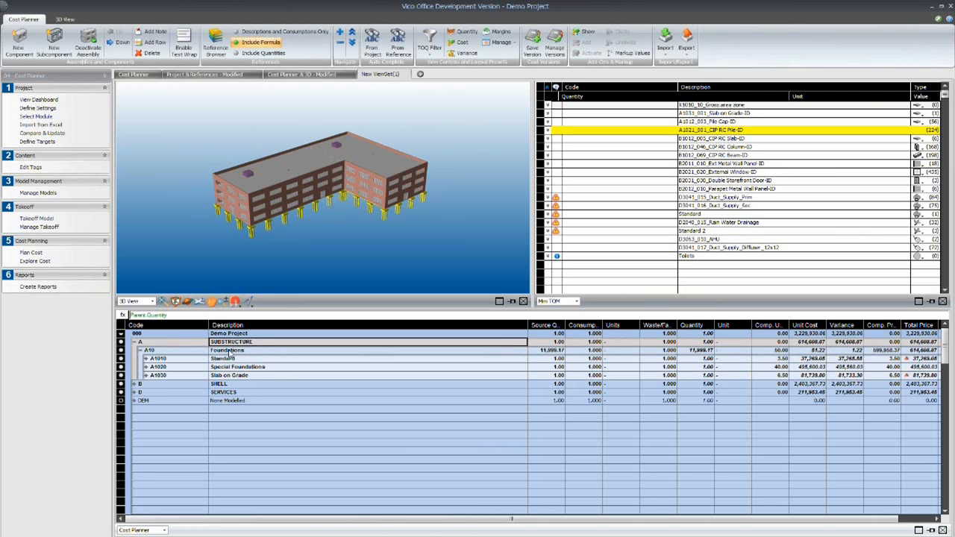
left_click(233, 361)
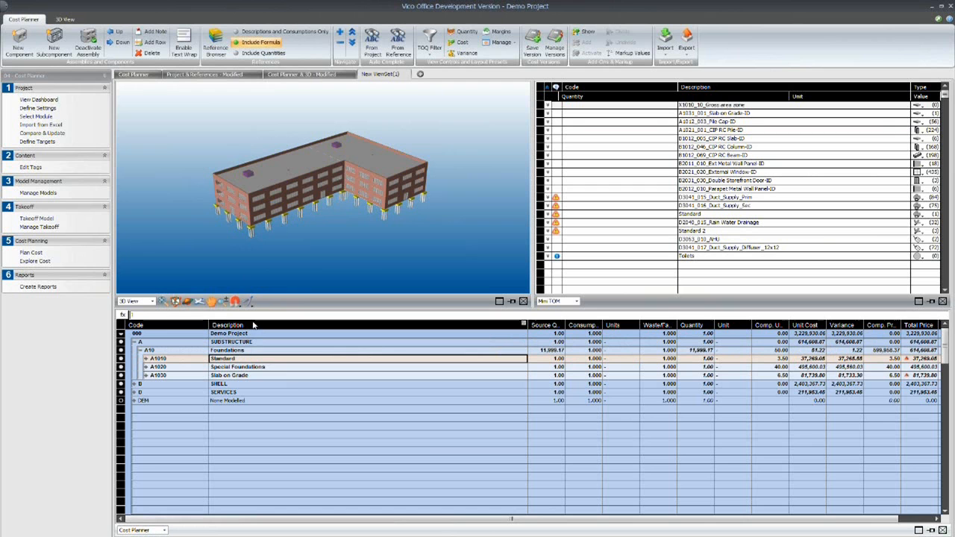
left_click(192, 301)
left_click_drag(320, 261, 323, 249)
scroll(323, 248, "up", 4)
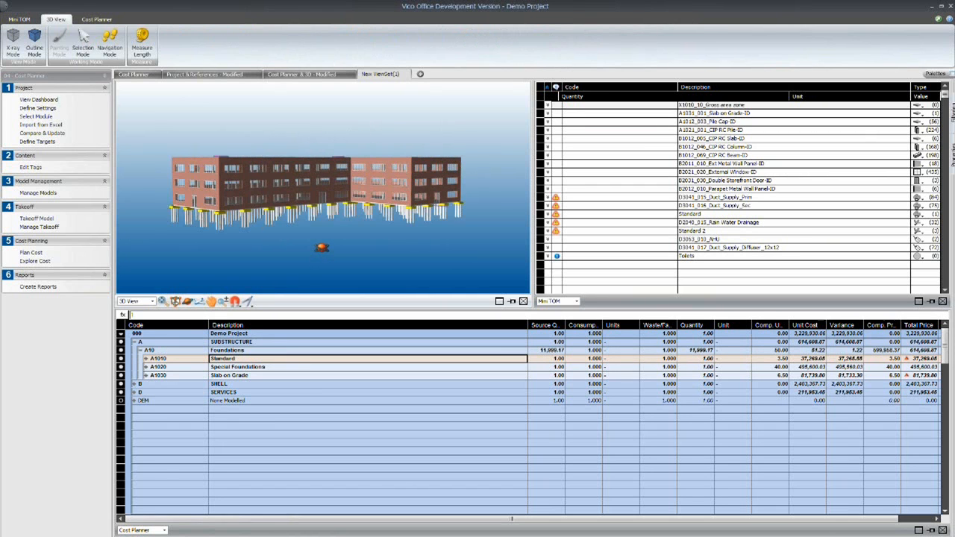
left_click(222, 367)
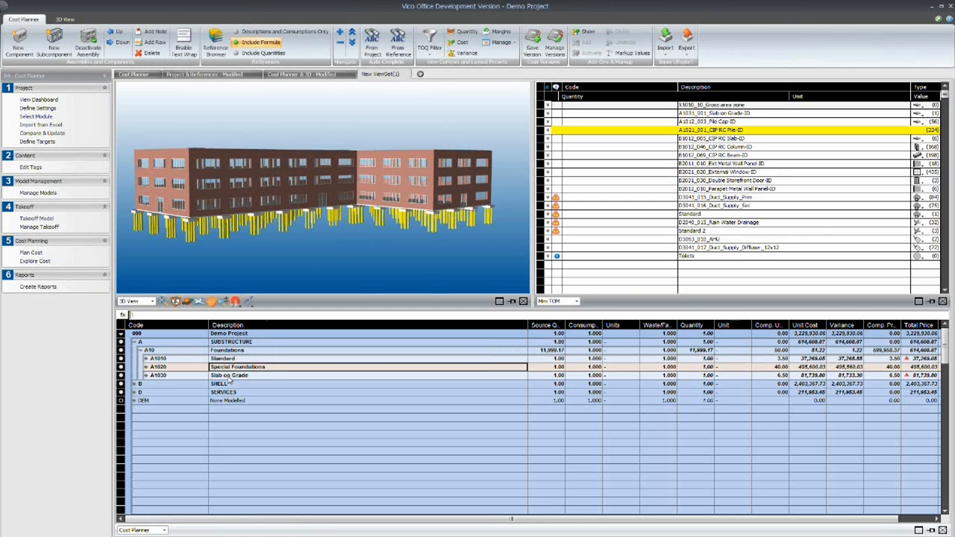
left_click(228, 376)
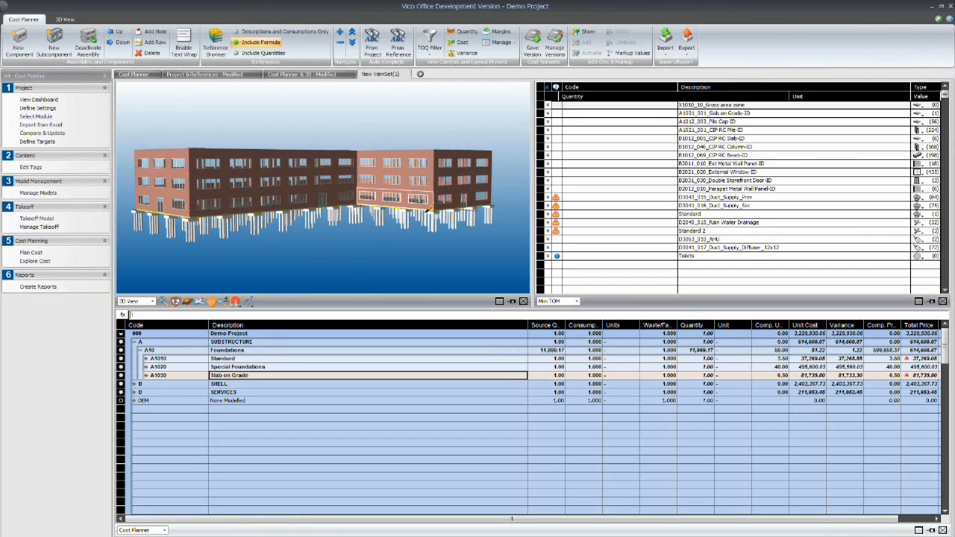
- Expand A1010 Standard down to the Pile Cap-ID components and isolate the A1012_003_Pile Cap-ID takeoff item in the 3D view
left_click(146, 359)
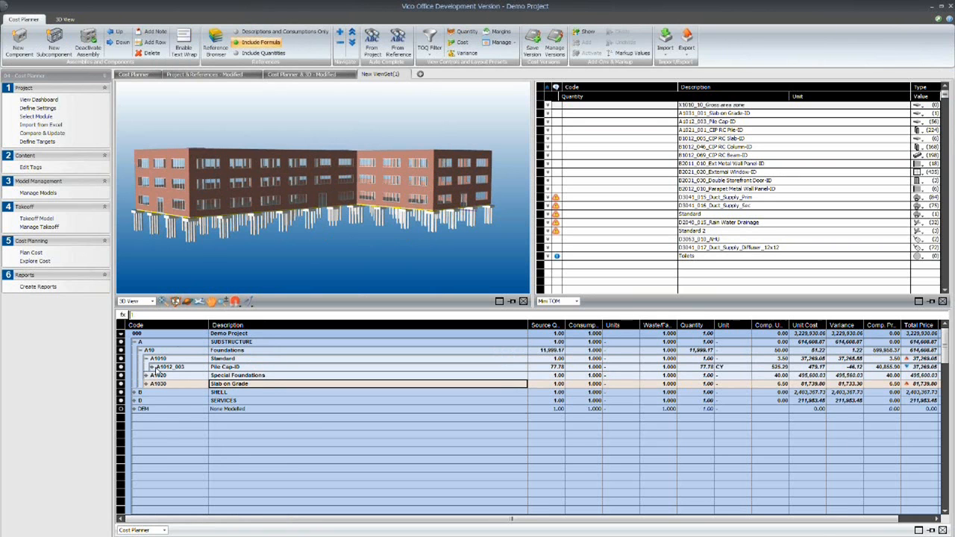
left_click(153, 368)
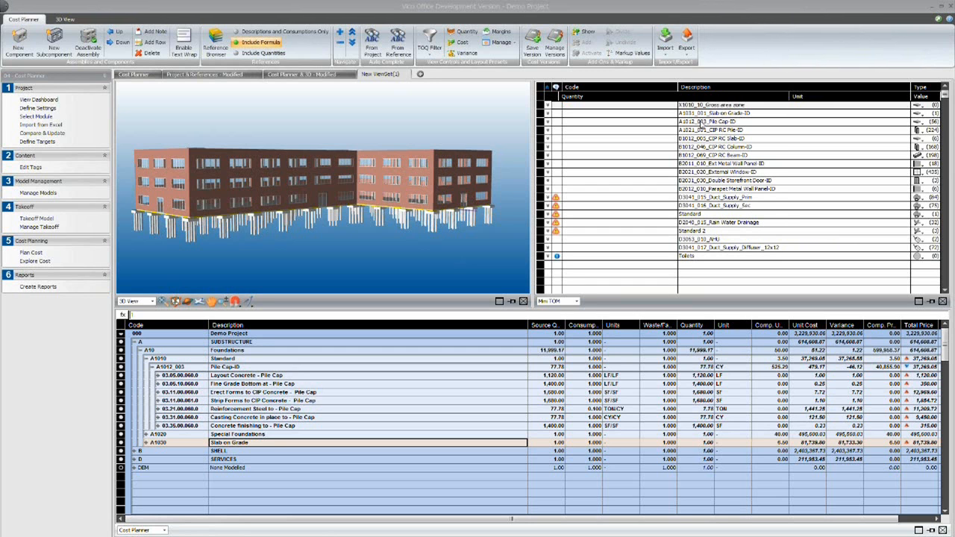
left_click(701, 123)
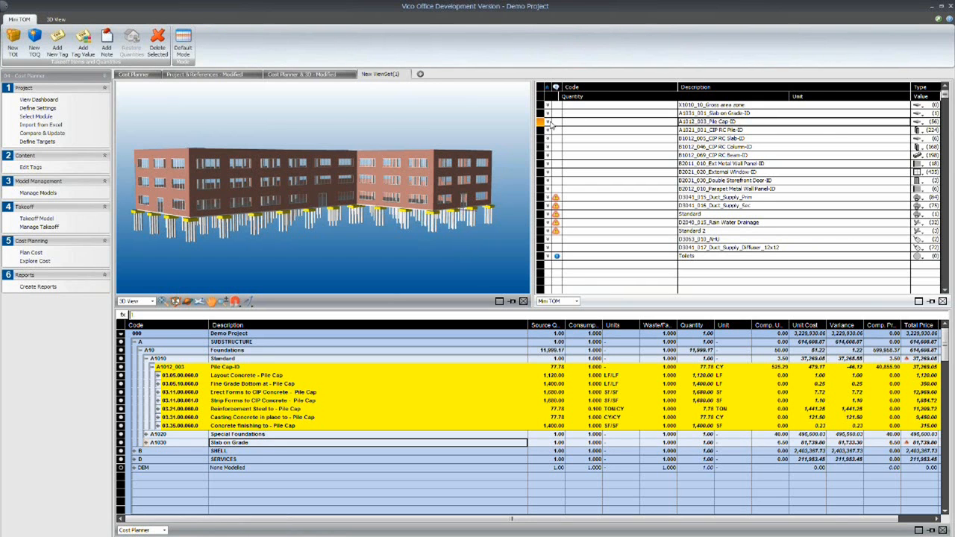
right_click(694, 124)
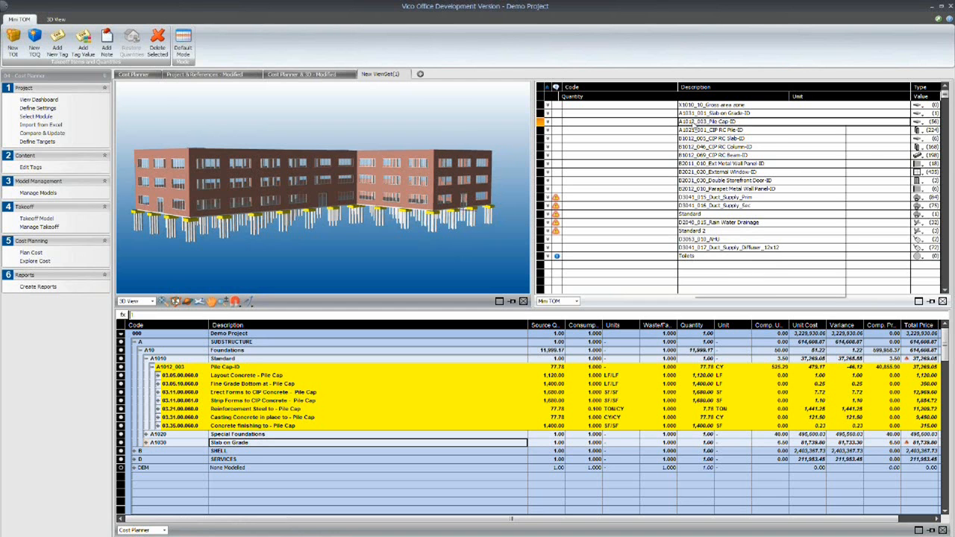
left_click(727, 232)
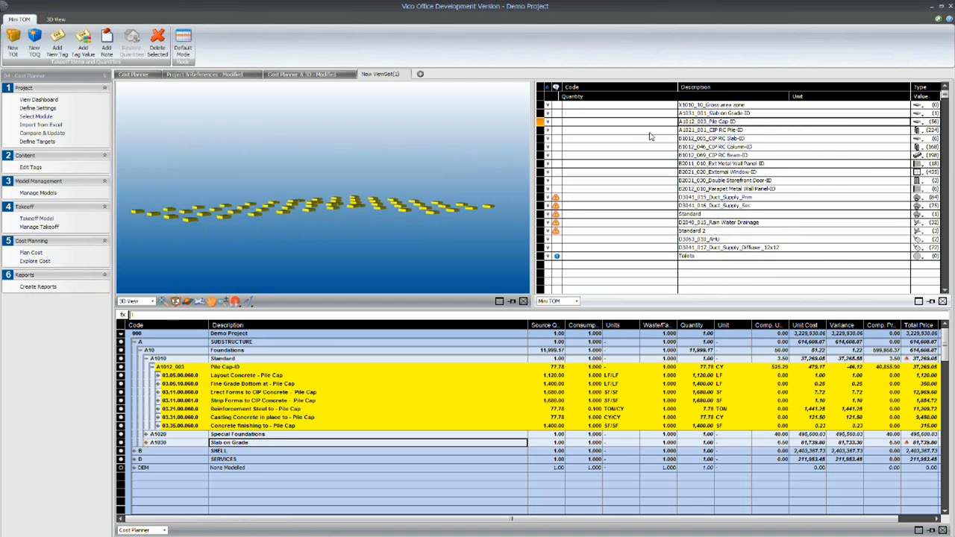
- Expand the pile cap takeoff quantities and examine which model faces and cost components belong to Edge Surface Area
left_click(549, 123)
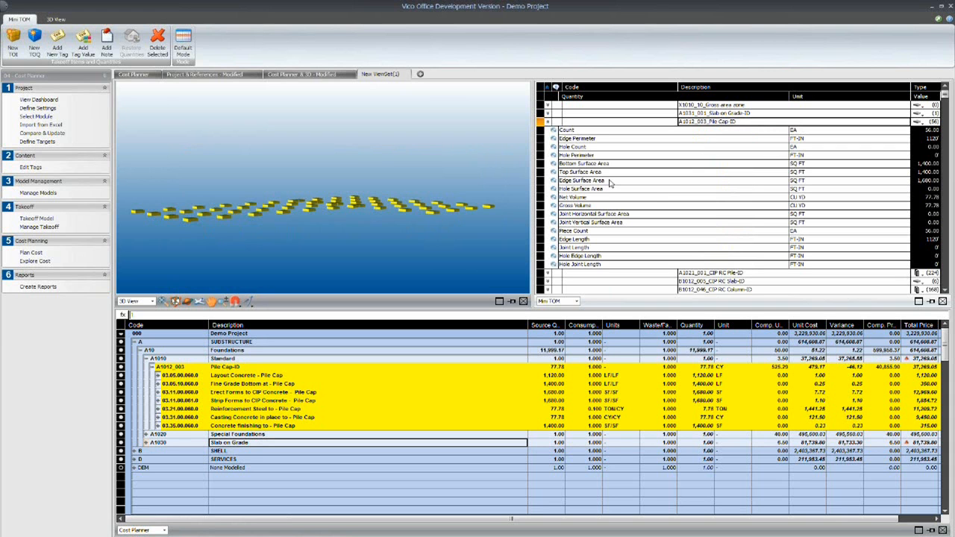
left_click(609, 182)
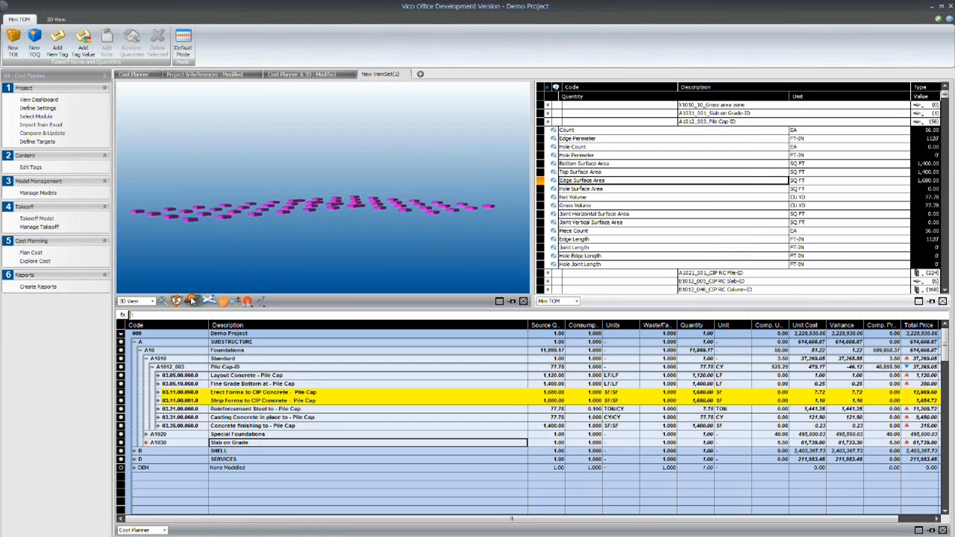
left_click(261, 245)
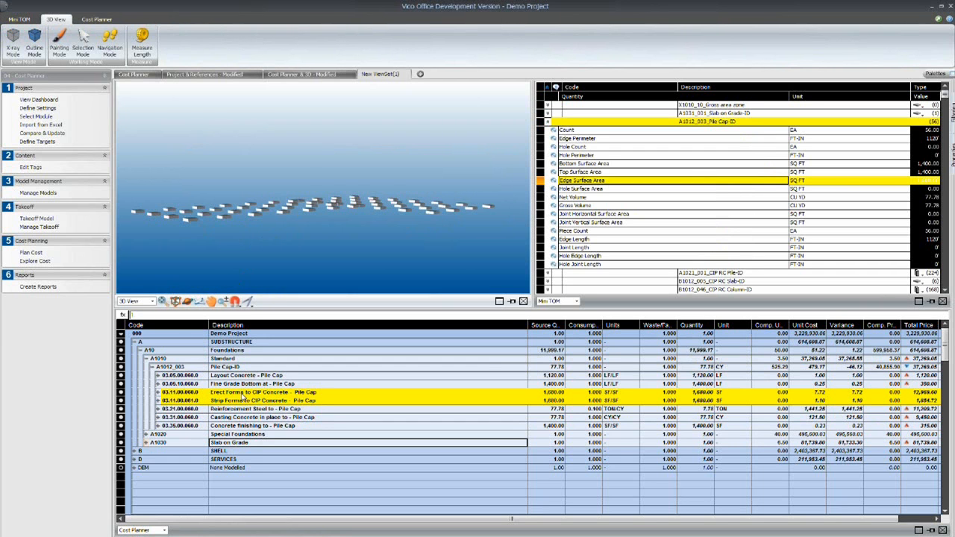
left_click(613, 180)
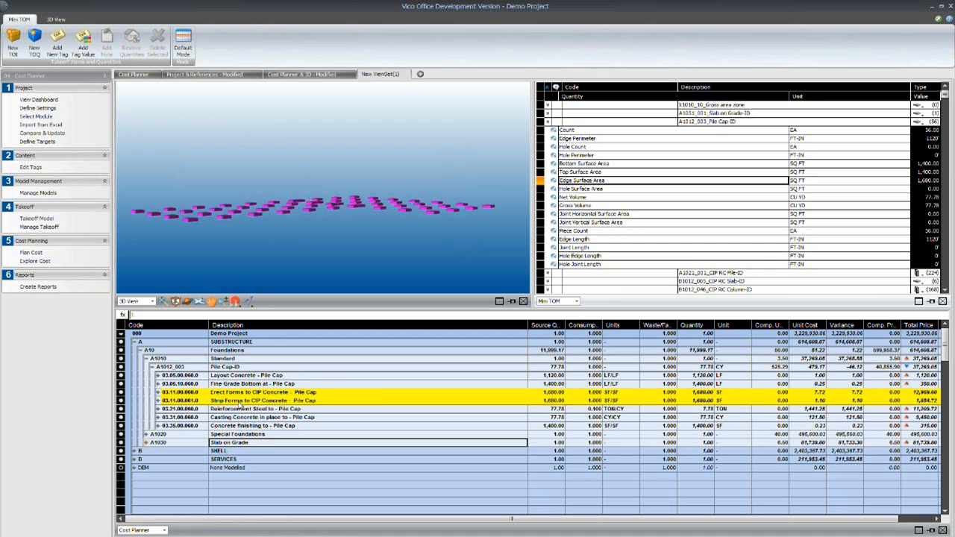
left_click(597, 173)
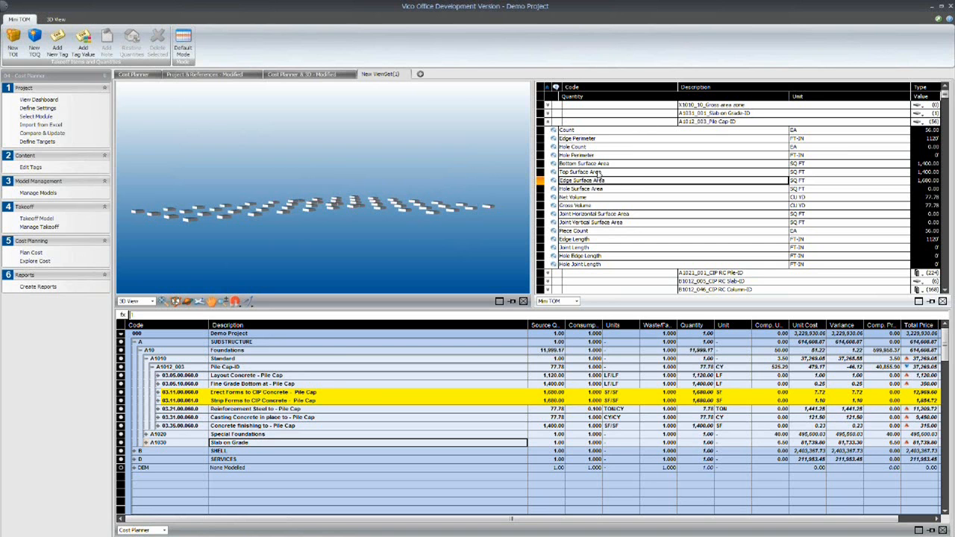
left_click(598, 172)
left_click(597, 182)
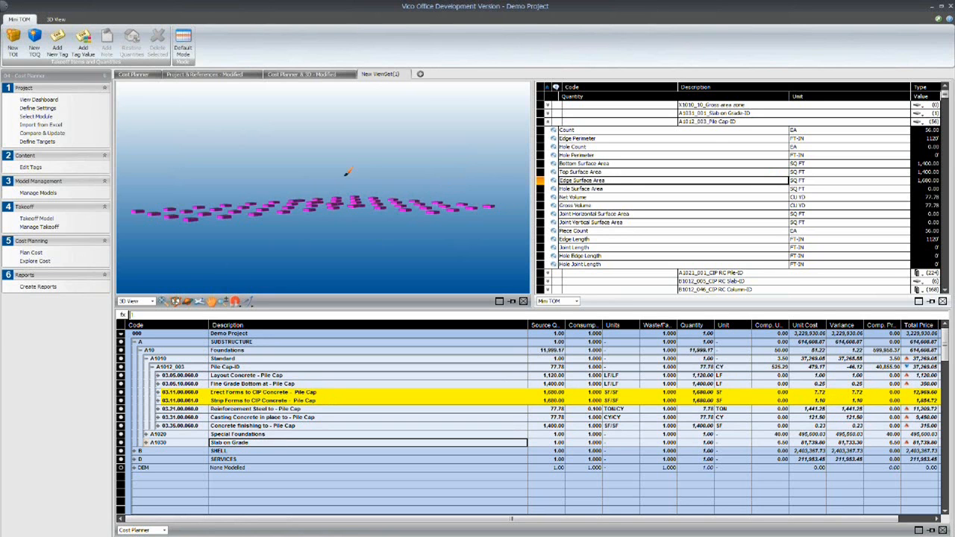
- Close the new view set and open the Explore Cost workflow
right_click(381, 75)
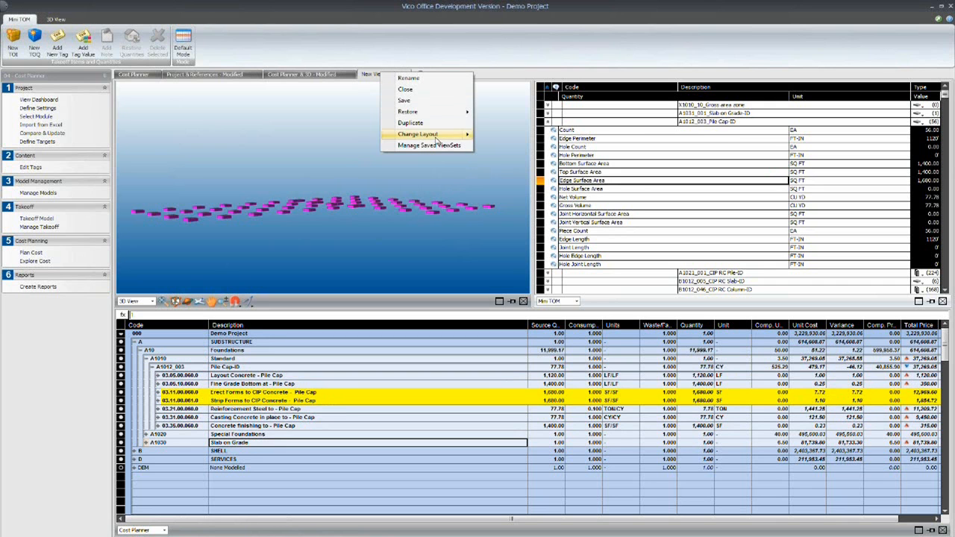
left_click(418, 90)
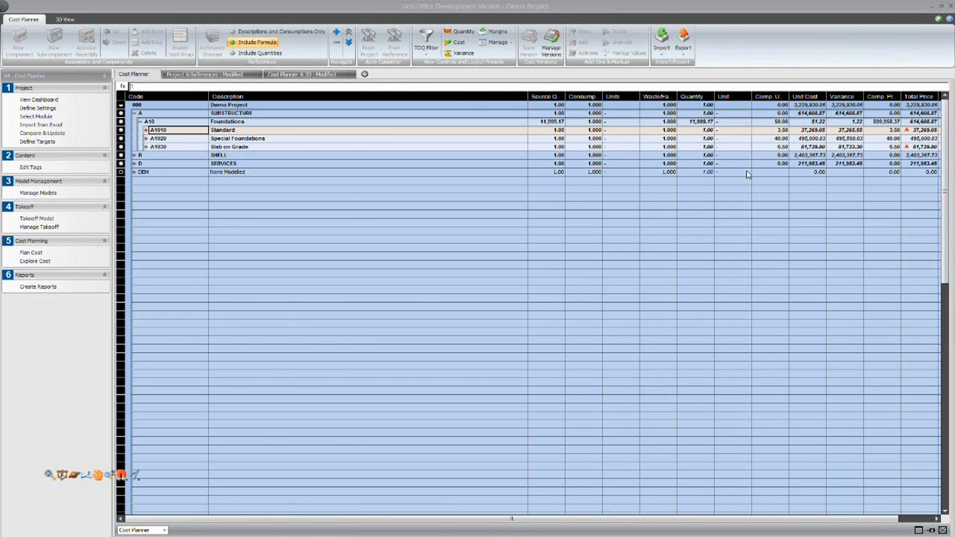
left_click(32, 262)
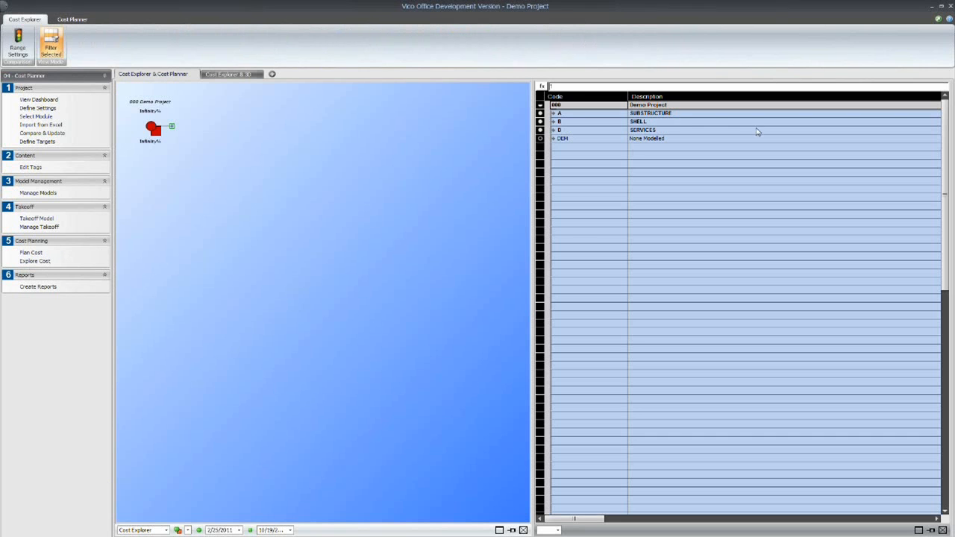
- Review the list of saved cost plan versions and close it
left_click(594, 109)
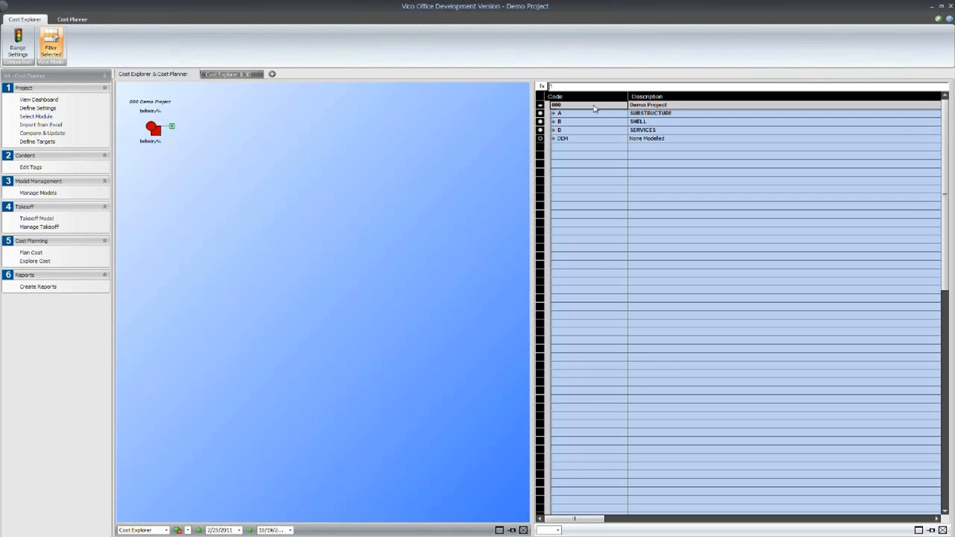
left_click(72, 20)
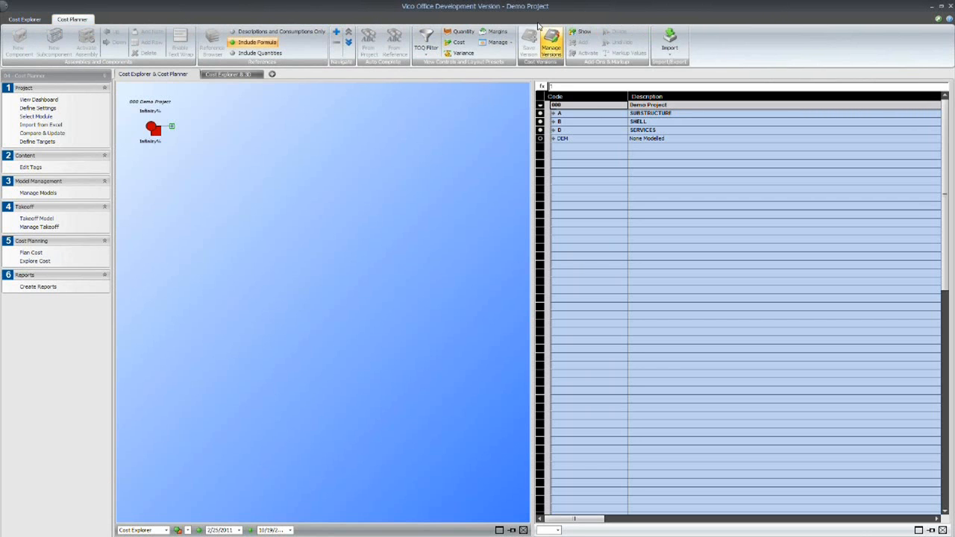
left_click(551, 45)
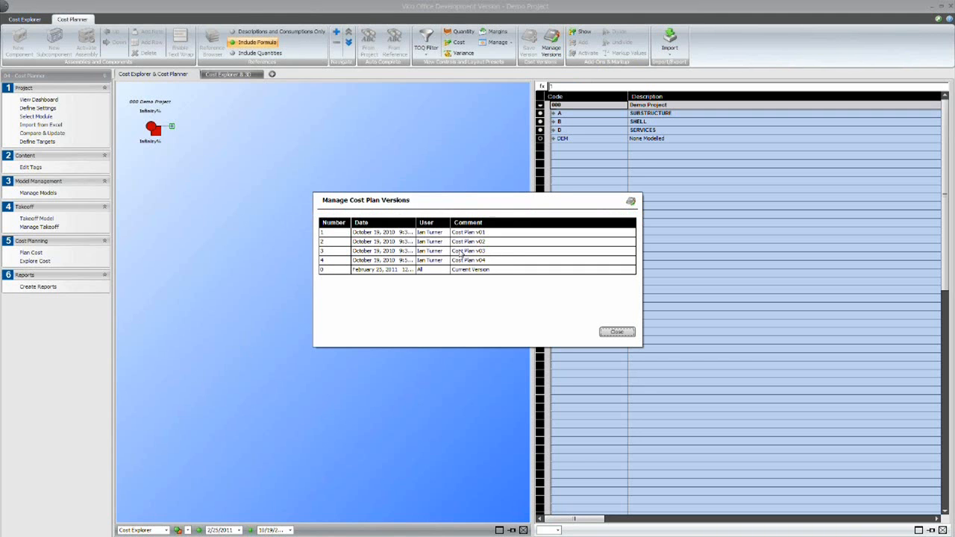
left_click(618, 333)
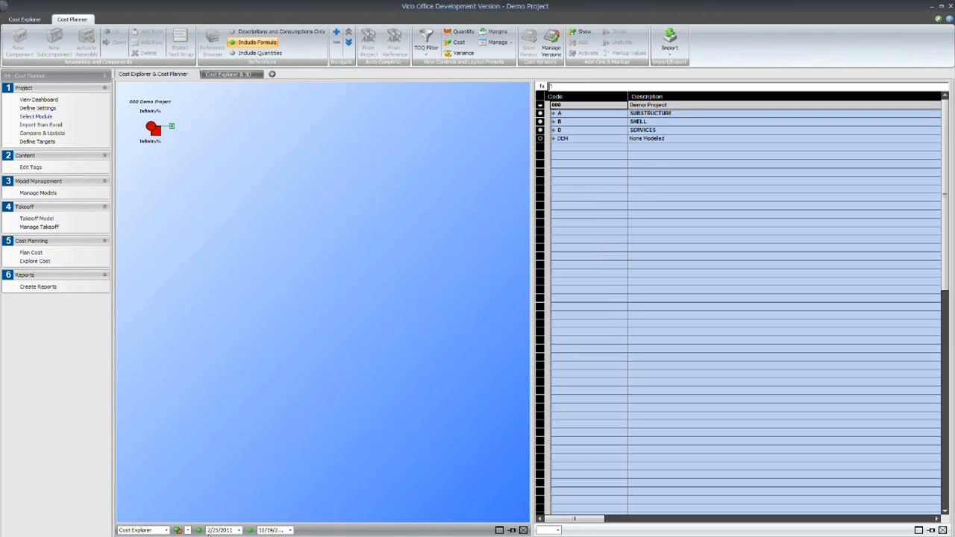
left_click(178, 529)
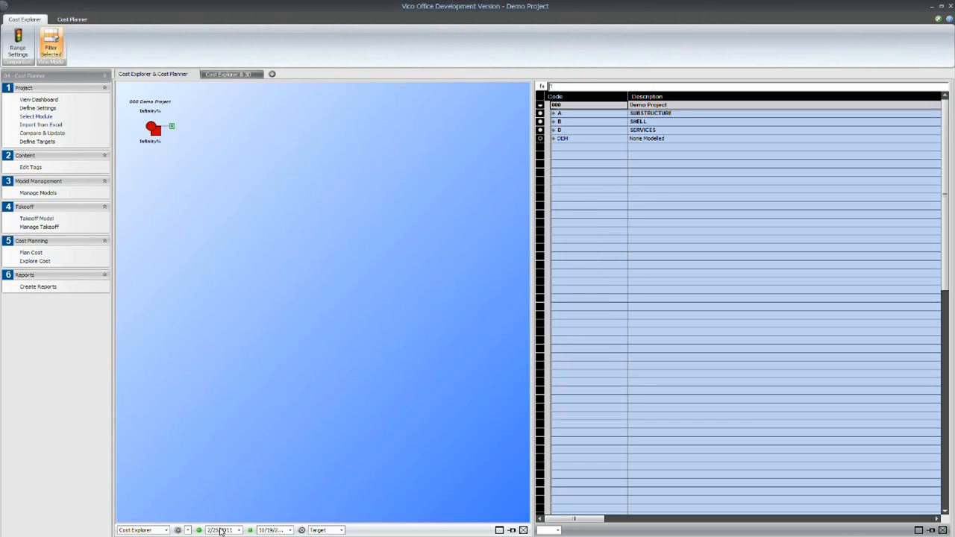
left_click(240, 531)
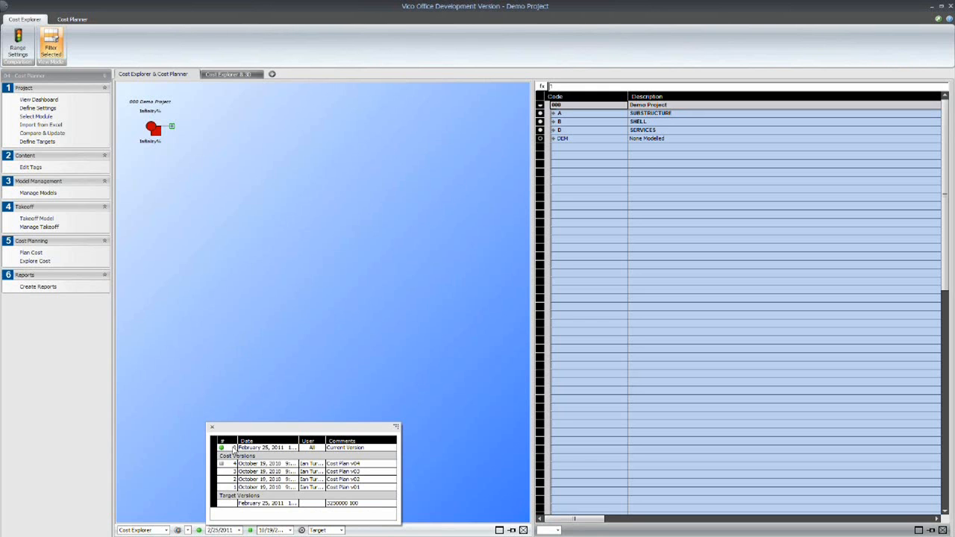
left_click(291, 531)
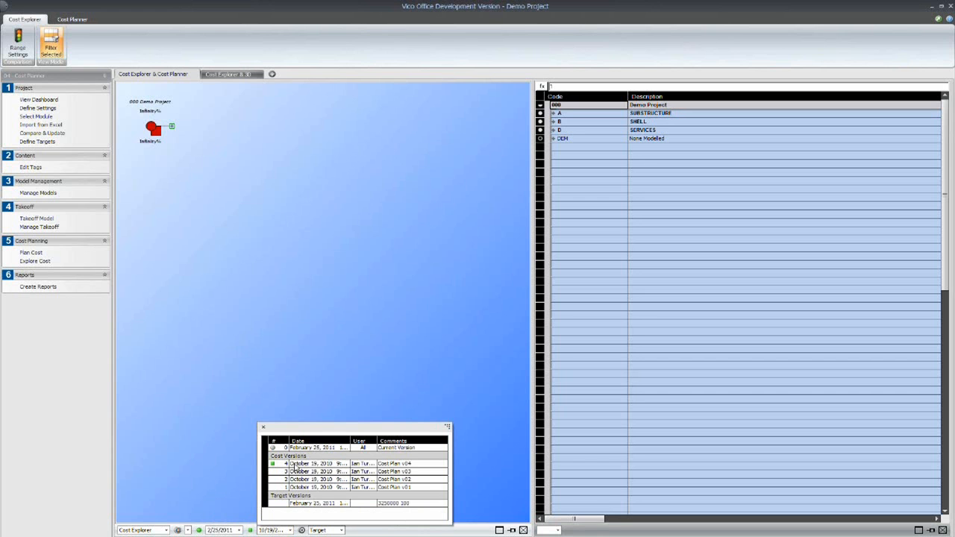
left_click(341, 531)
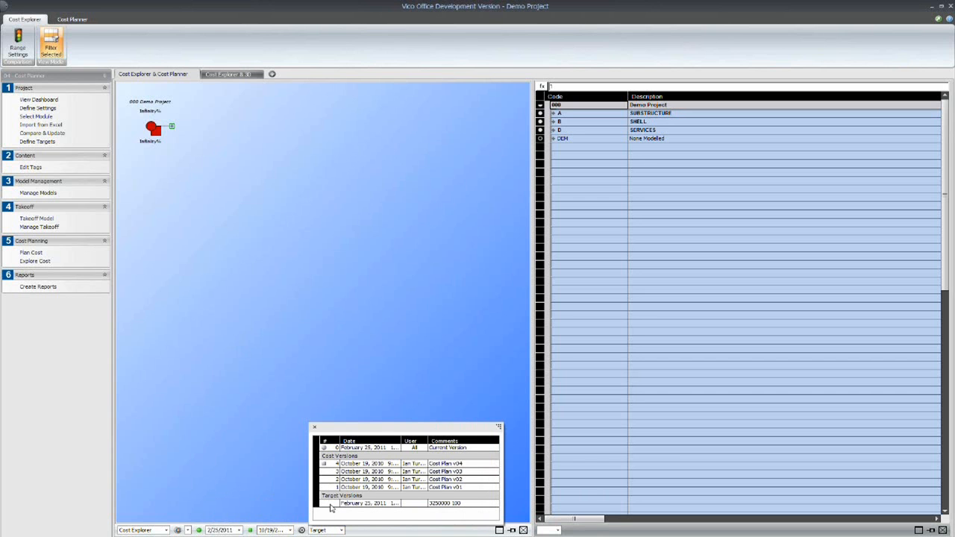
left_click(265, 494)
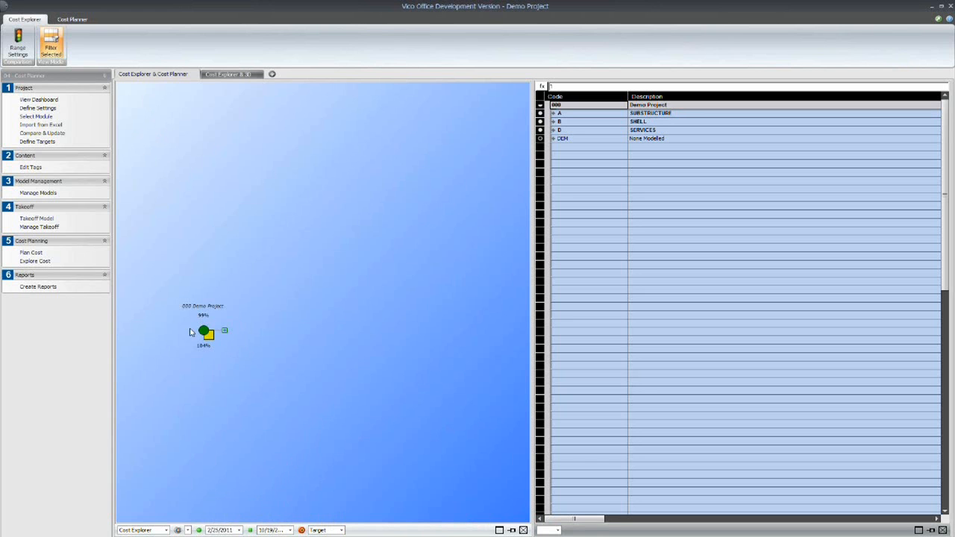
- Review the cost comparison range settings for the budget status colours and close them without changes
mouse_move(210, 333)
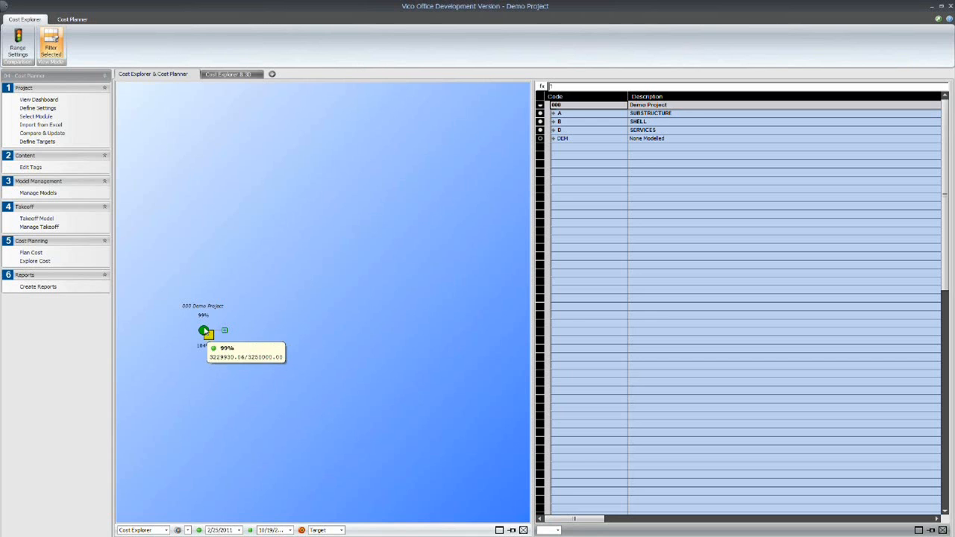
left_click(18, 44)
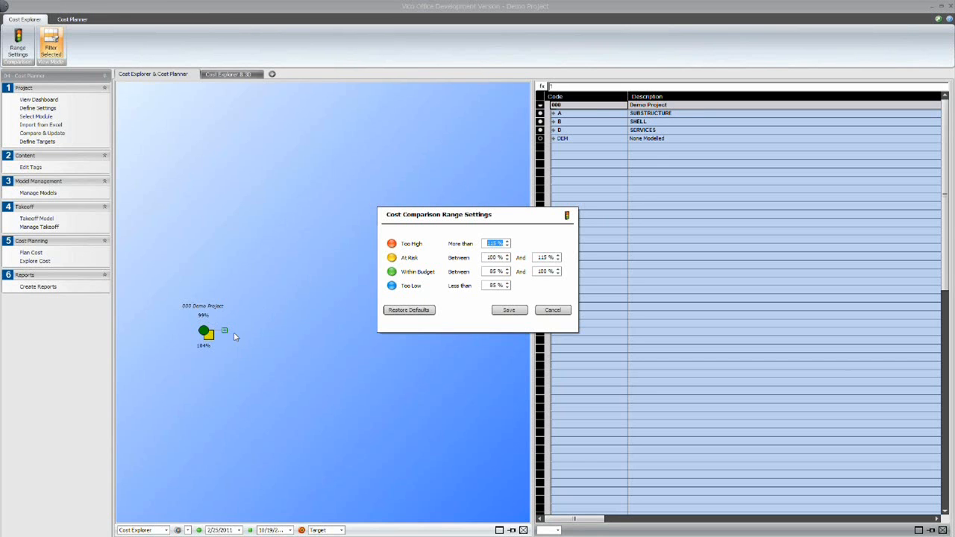
left_click(553, 310)
- Expand Demo Project and B Shell to compare costs with the target, filter the cost plan to B20 Exterior Enclosure, and expand Exterior Walls
left_click(224, 330)
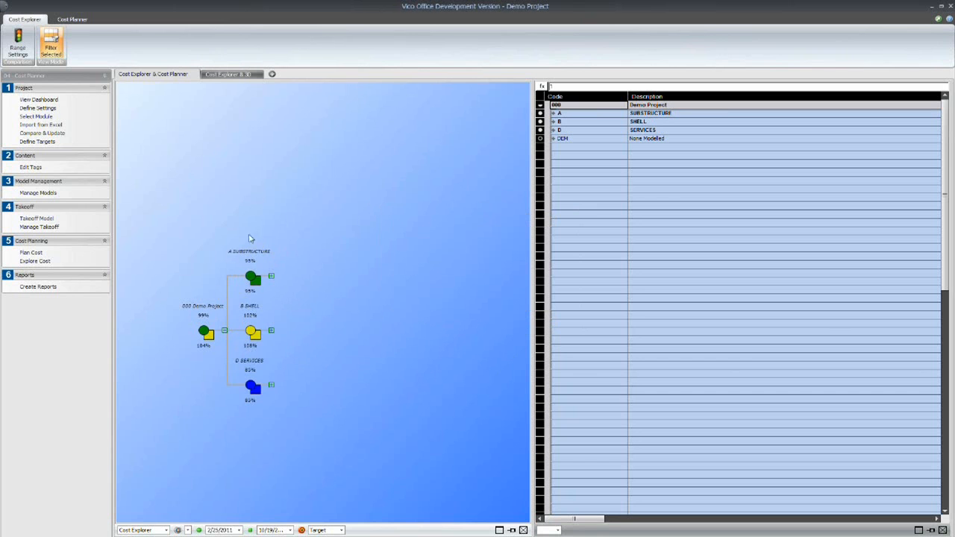
left_click(272, 330)
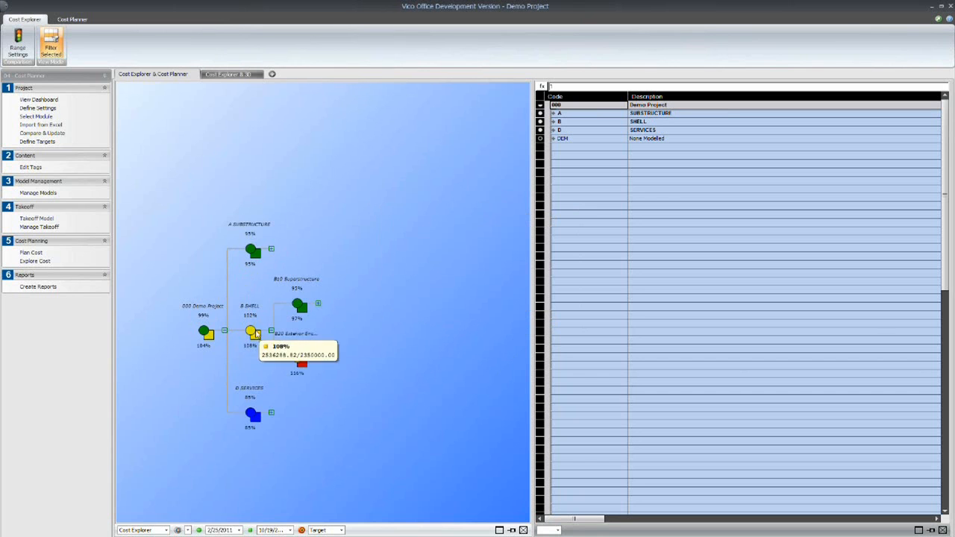
mouse_move(204, 333)
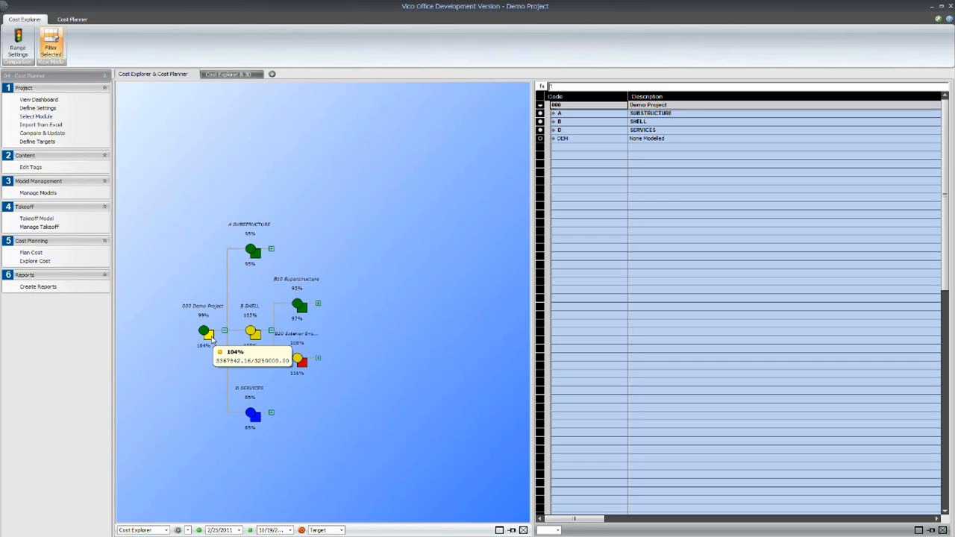
mouse_move(299, 360)
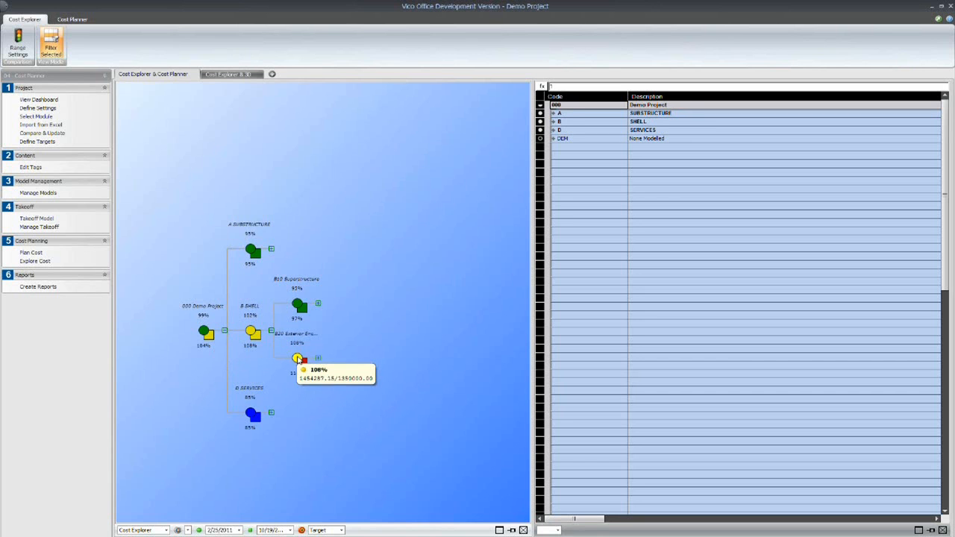
left_click(298, 359)
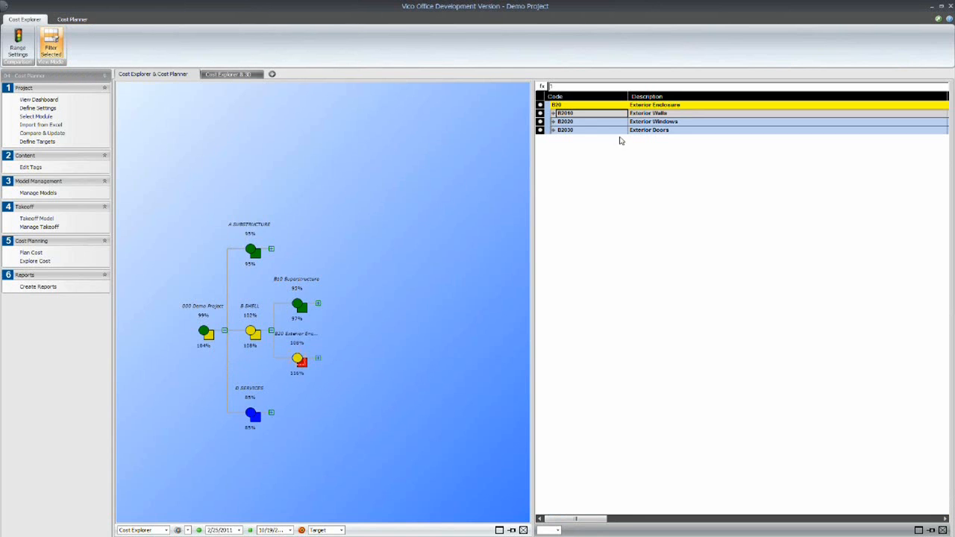
left_click(554, 113)
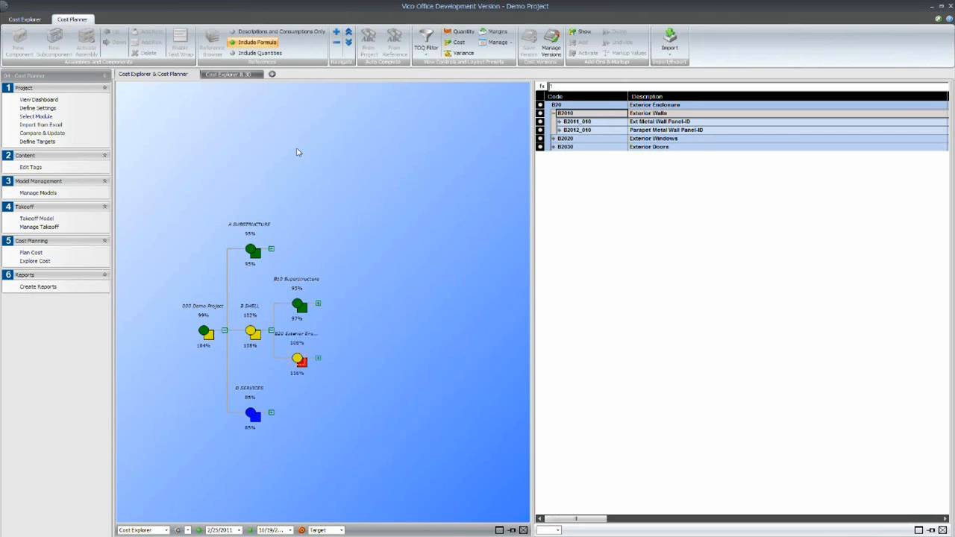
left_click(223, 77)
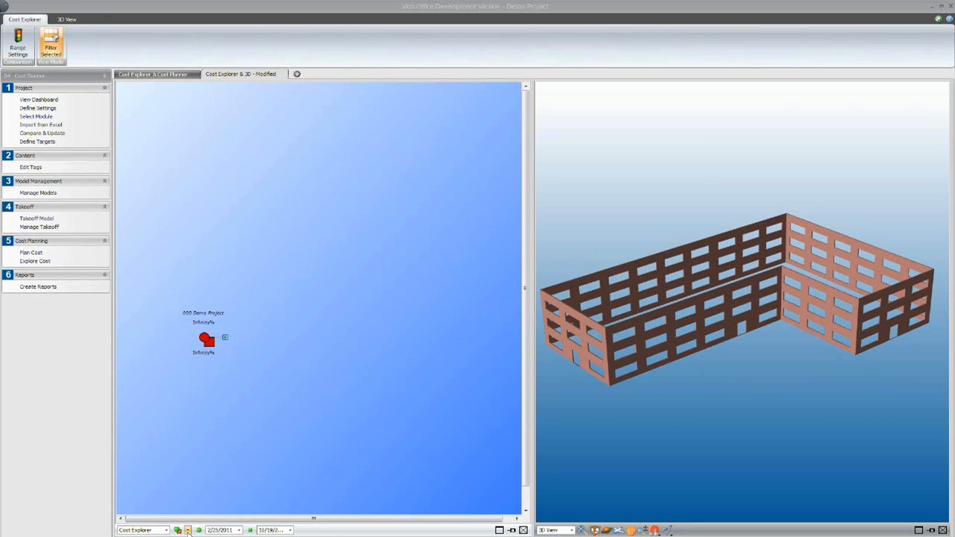
left_click(188, 531)
left_click(198, 523)
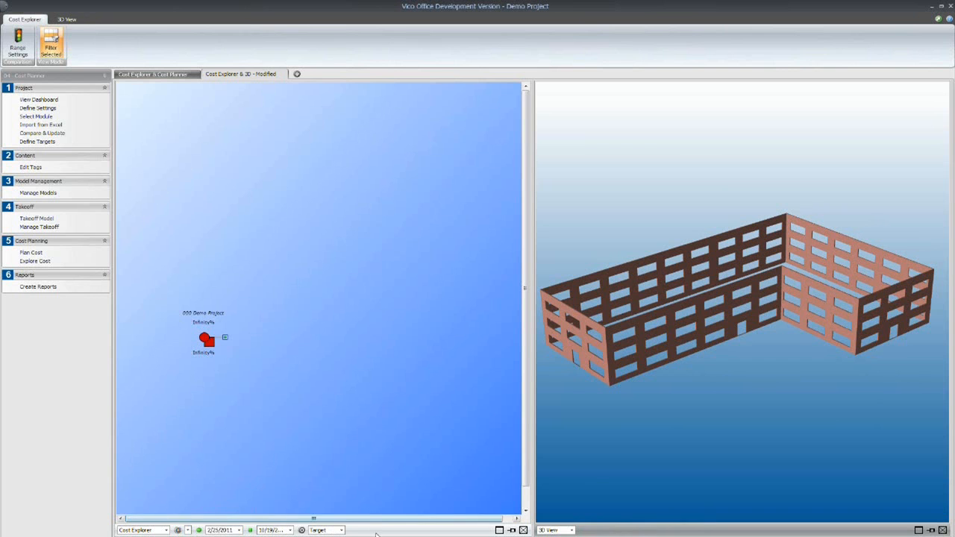
left_click(341, 530)
left_click(326, 504)
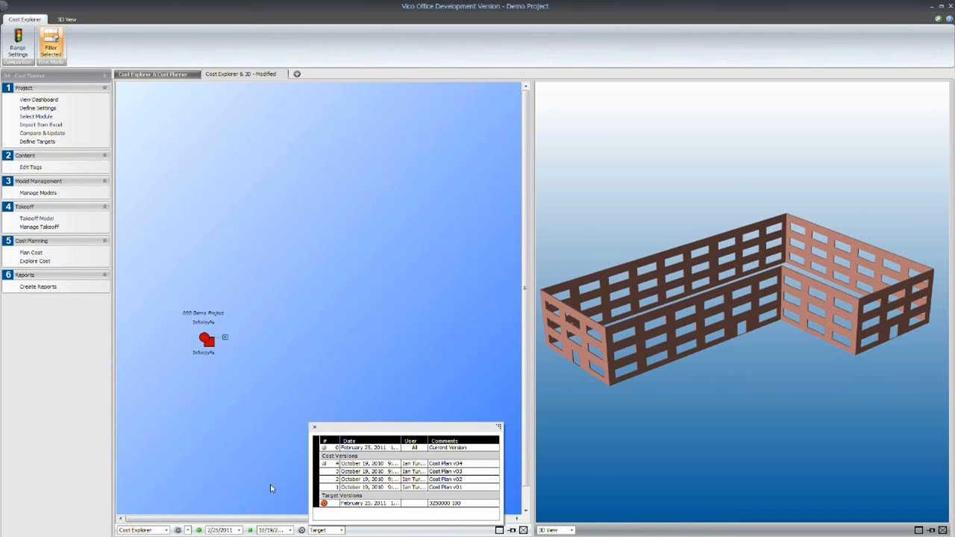
left_click(272, 488)
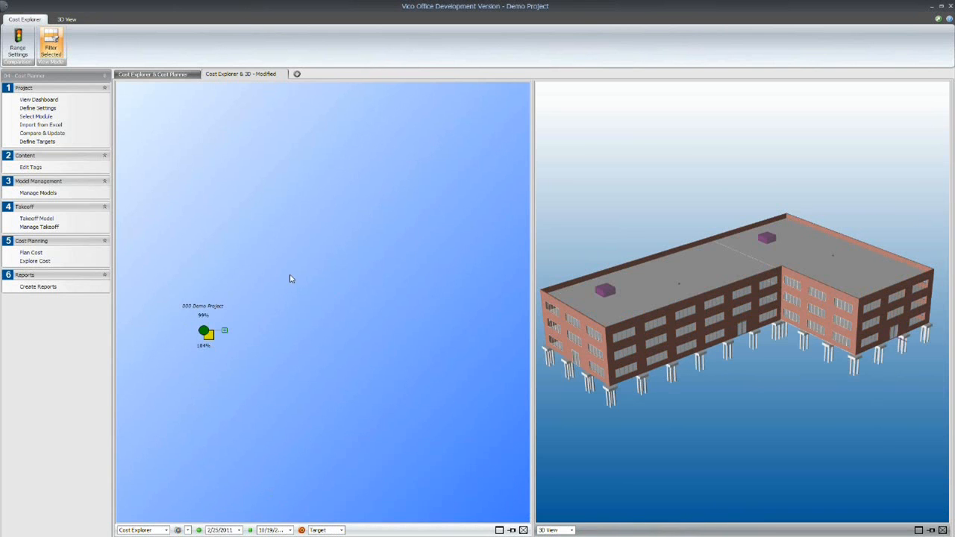
- Expand Demo Project and B Shell, and isolate the B20 Exterior Enclosure elements and those of B10 Superstructure in the 3D model
left_click(224, 331)
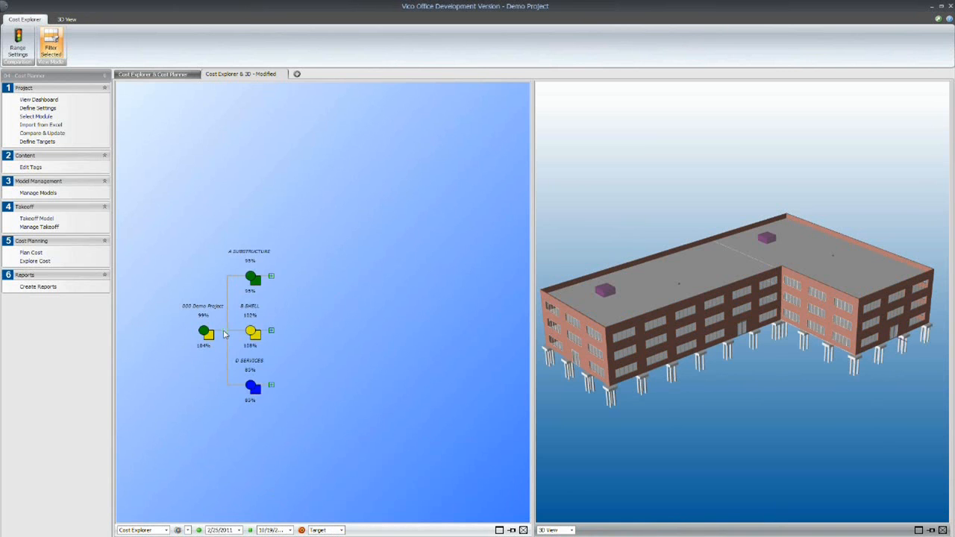
left_click(272, 331)
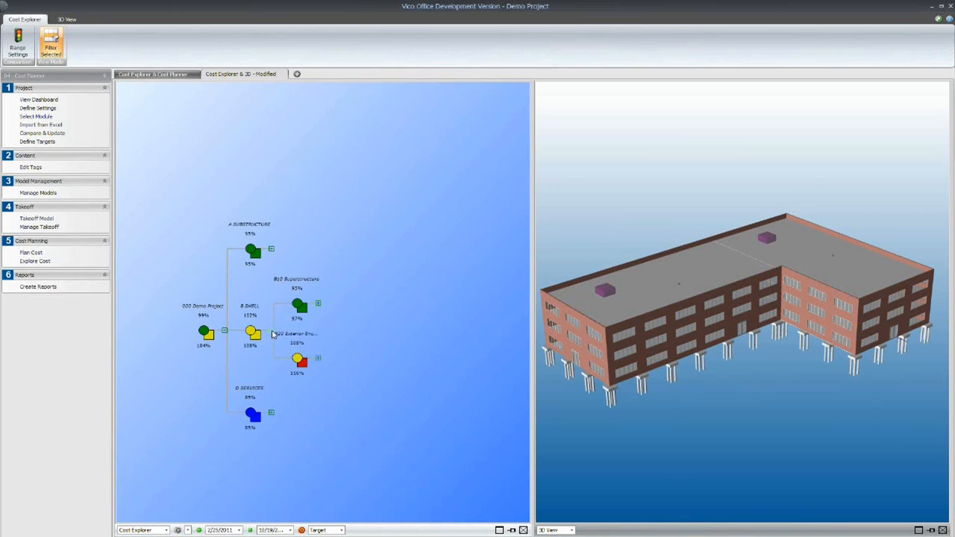
left_click(298, 361)
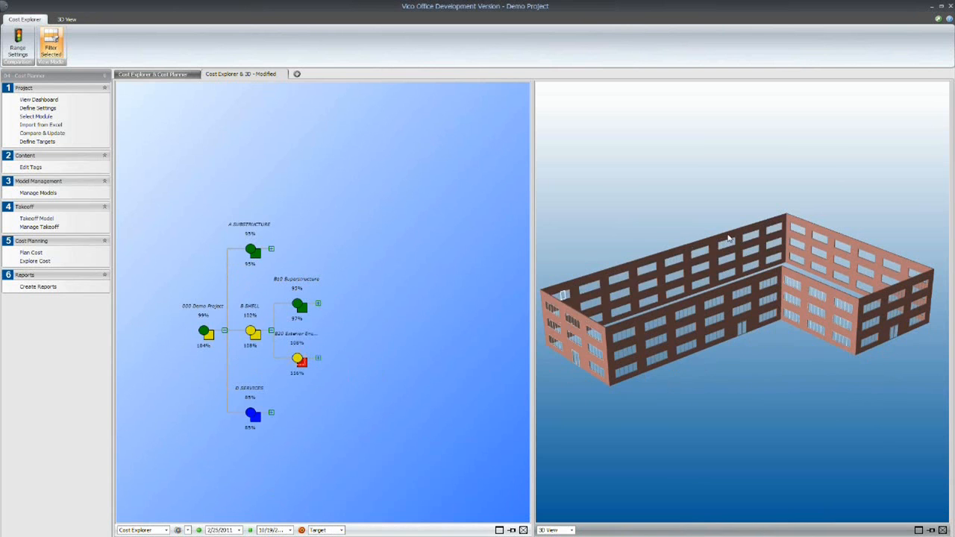
left_click(298, 306)
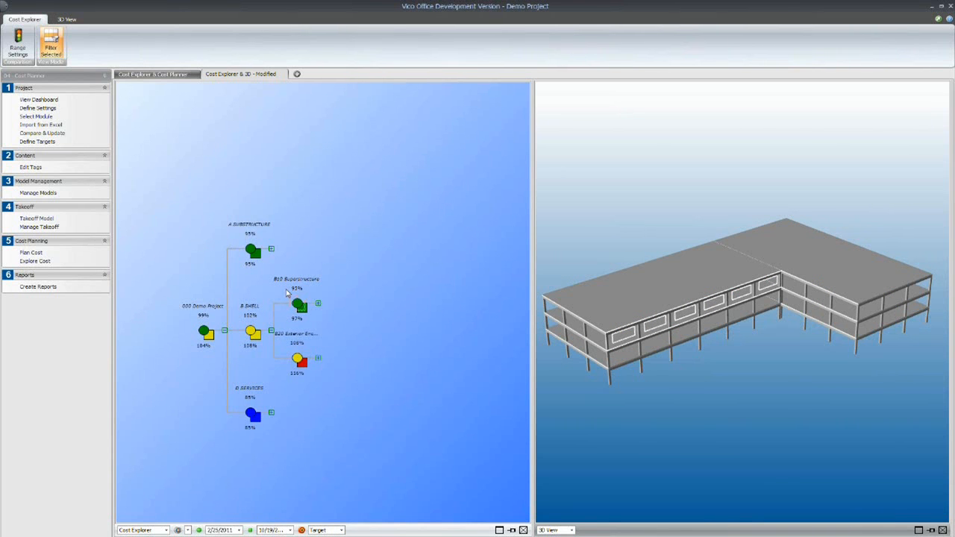
- Open the Plan Cost workflow
left_click(33, 252)
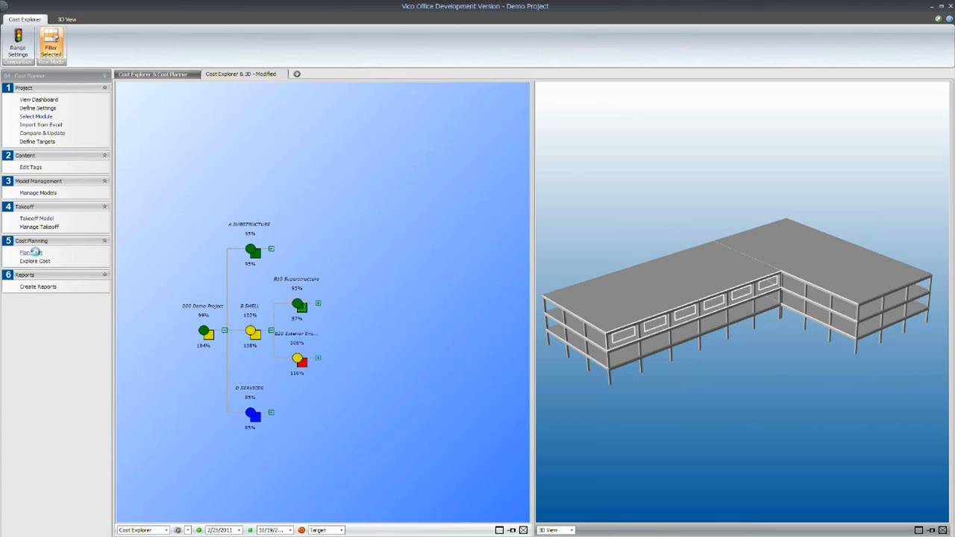